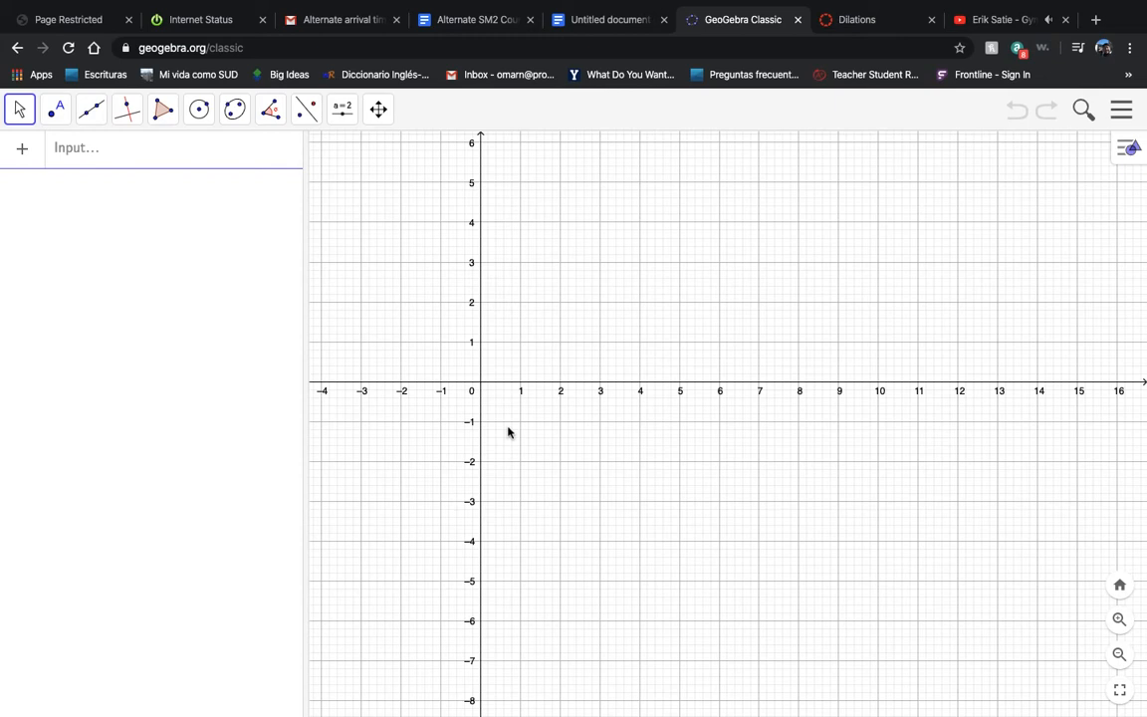
- Draw a triangle with the Polygon tool, placing its vertices at (6, 2), (3, 7) and (10, 6)
{"action": "left_click", "coordinate": [163, 111]}
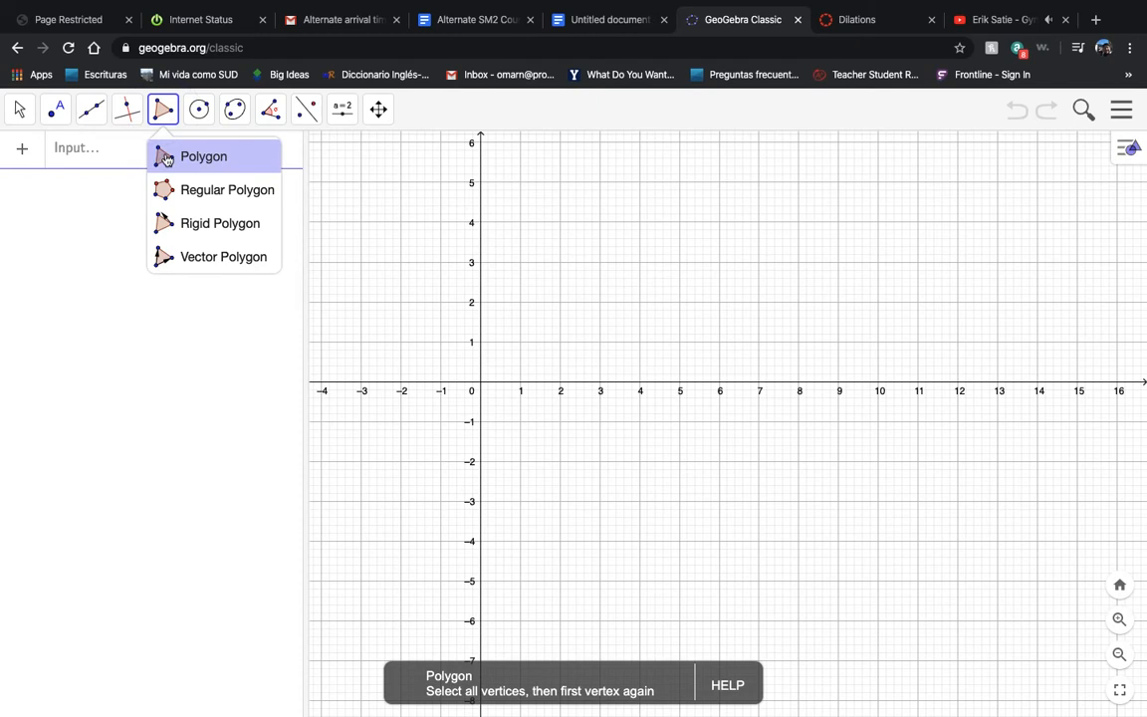
{"action": "left_click", "coordinate": [166, 158]}
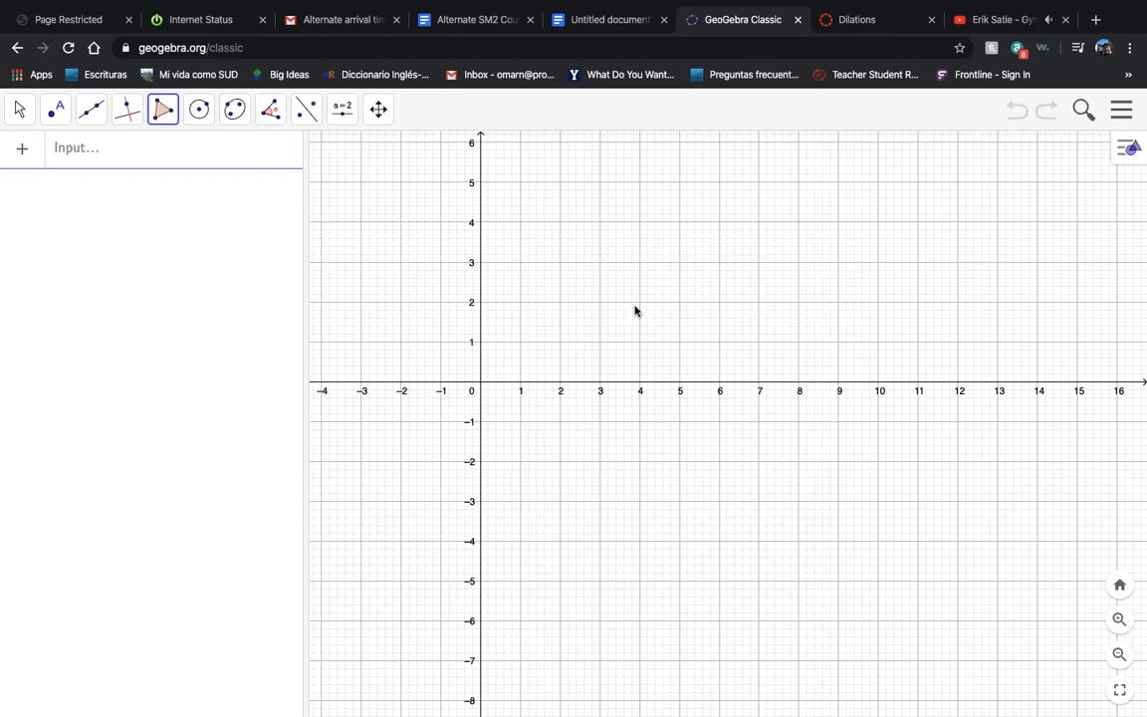
{"action": "left_click", "coordinate": [19, 109]}
{"action": "left_click", "coordinate": [26, 155]}
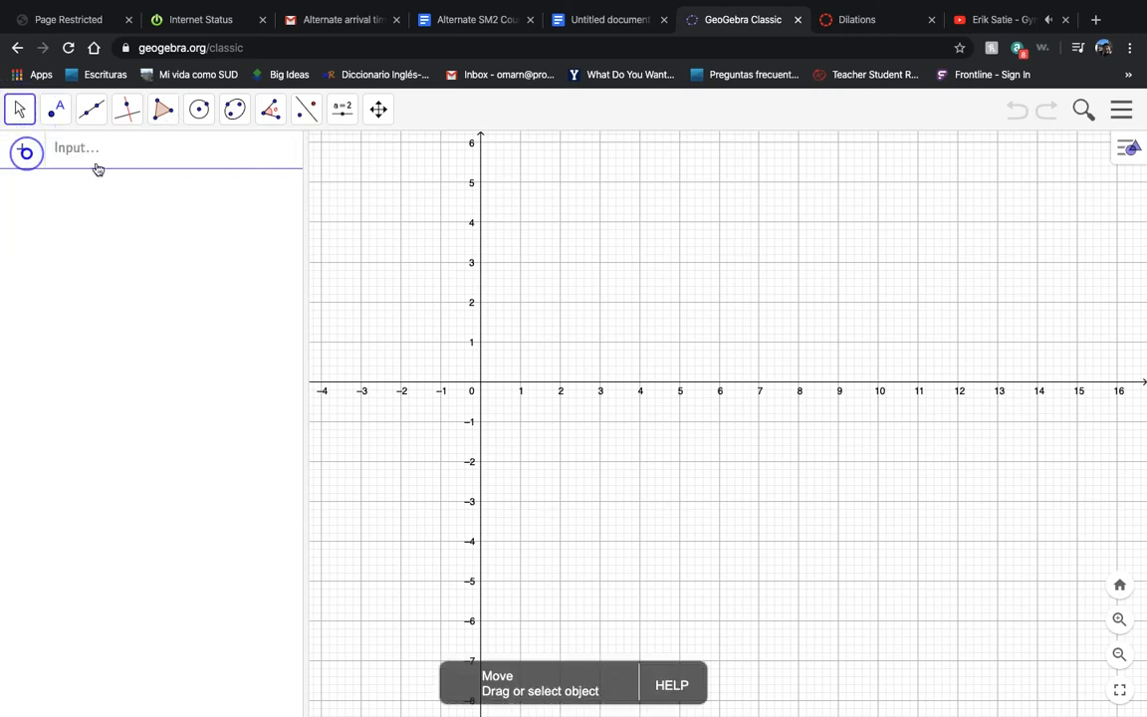
{"action": "left_click_drag", "start_coordinate": [392, 341], "coordinate": [346, 569]}
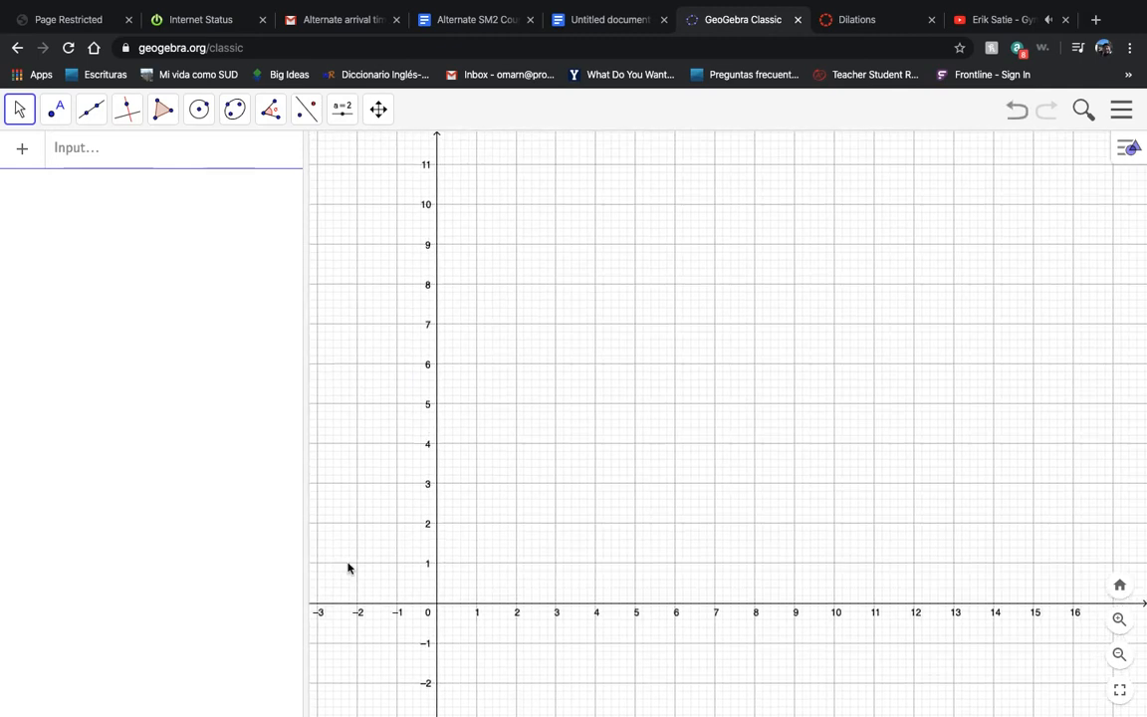
{"action": "left_click", "coordinate": [165, 112]}
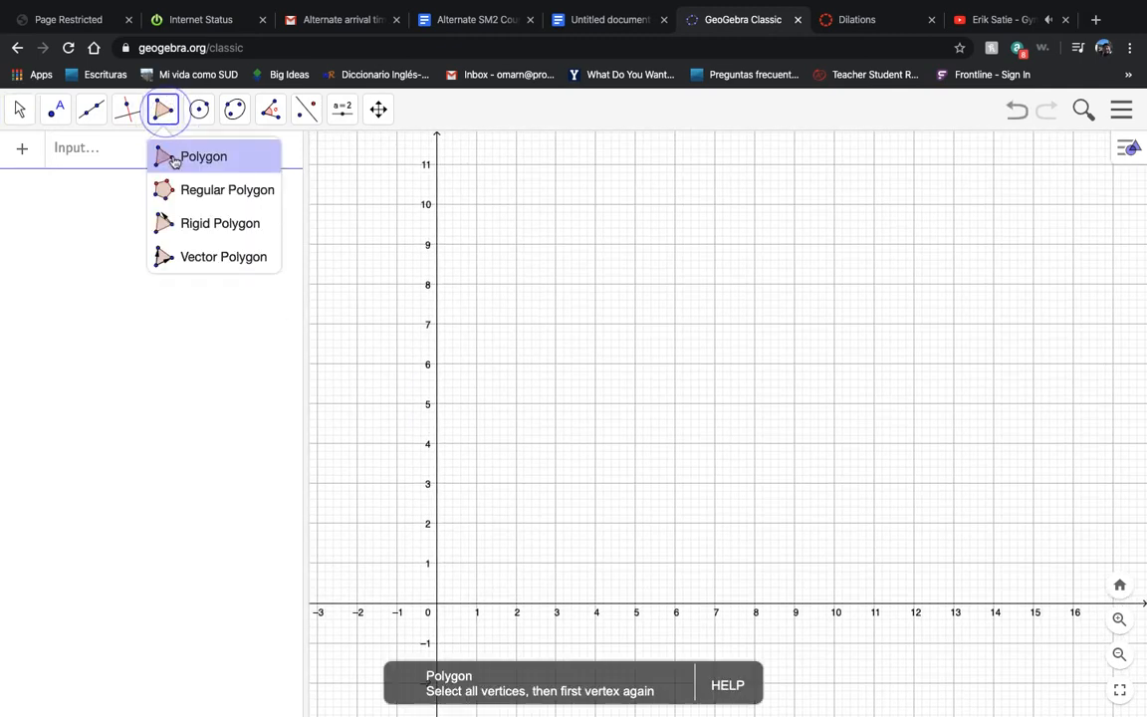
{"action": "left_click", "coordinate": [174, 156]}
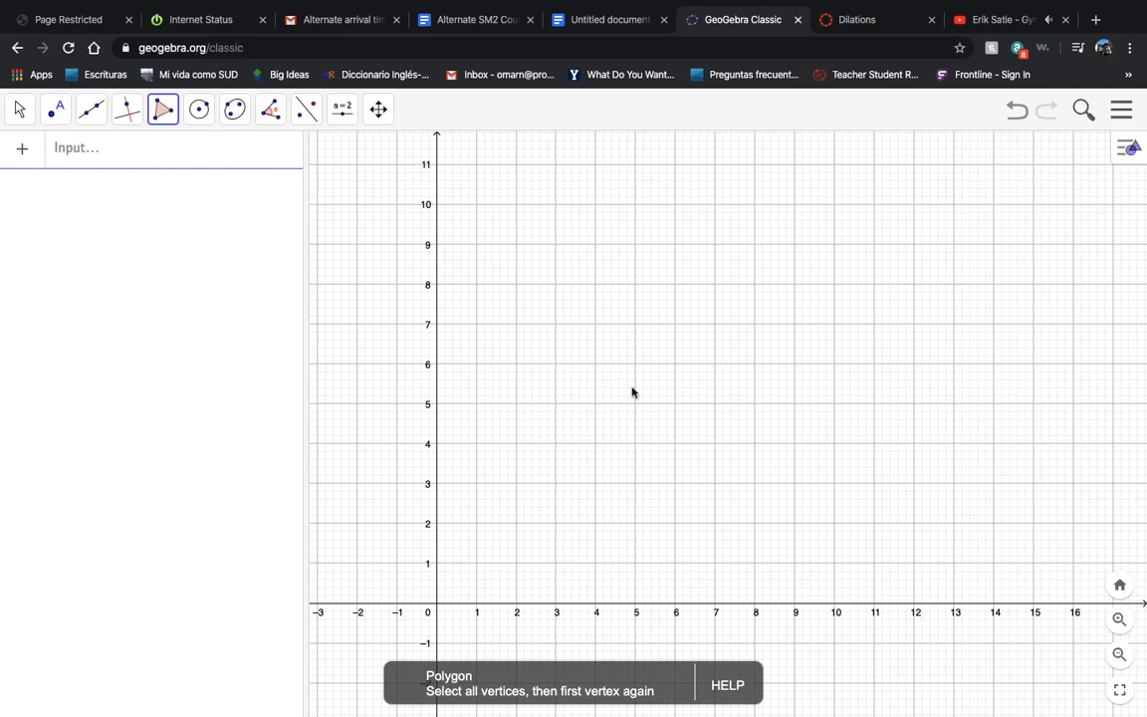
{"action": "left_click", "coordinate": [675, 523]}
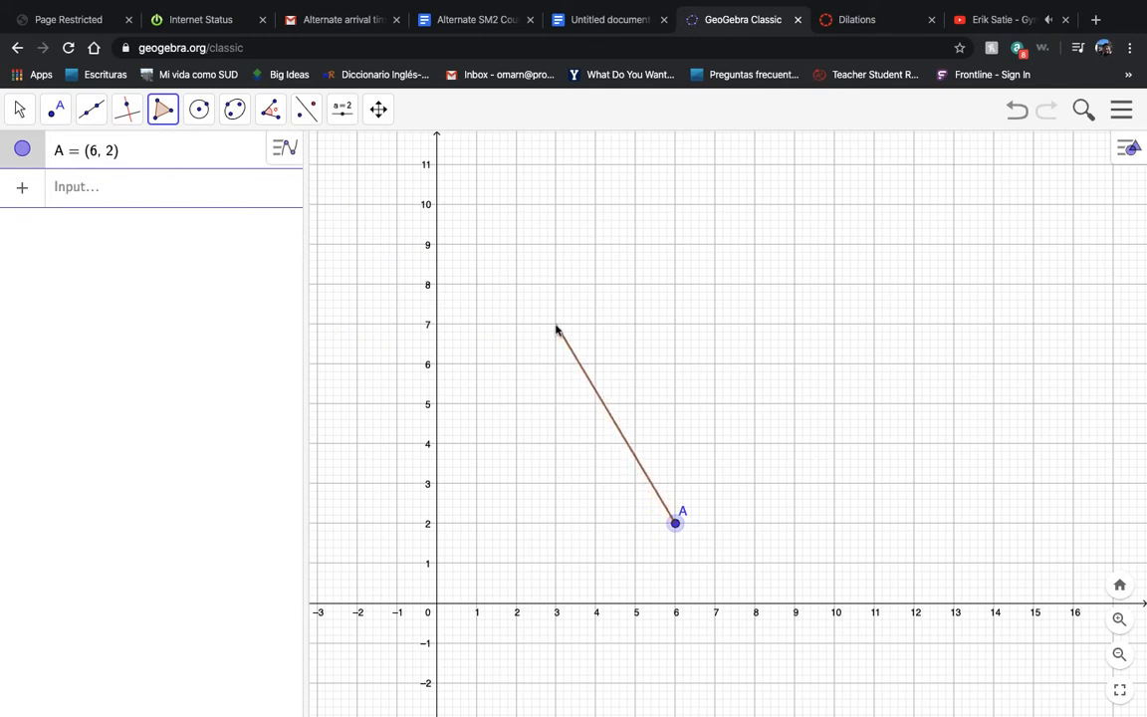
{"action": "left_click", "coordinate": [555, 326]}
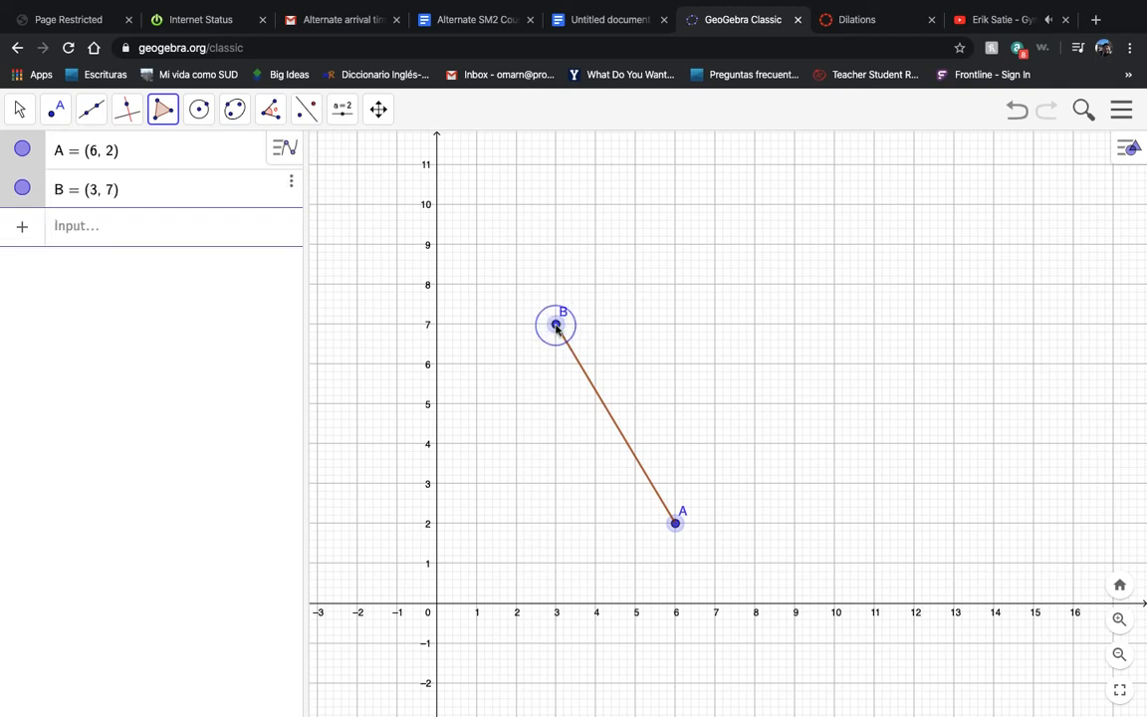
{"action": "left_click", "coordinate": [835, 365]}
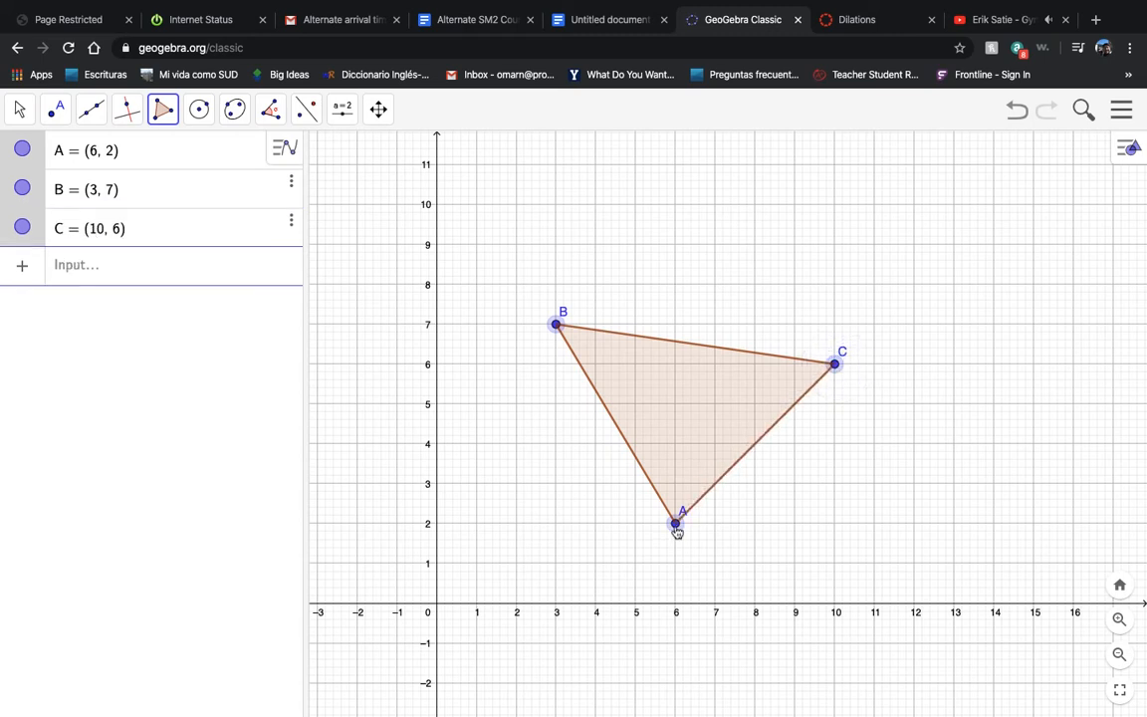
{"action": "left_click", "coordinate": [676, 529]}
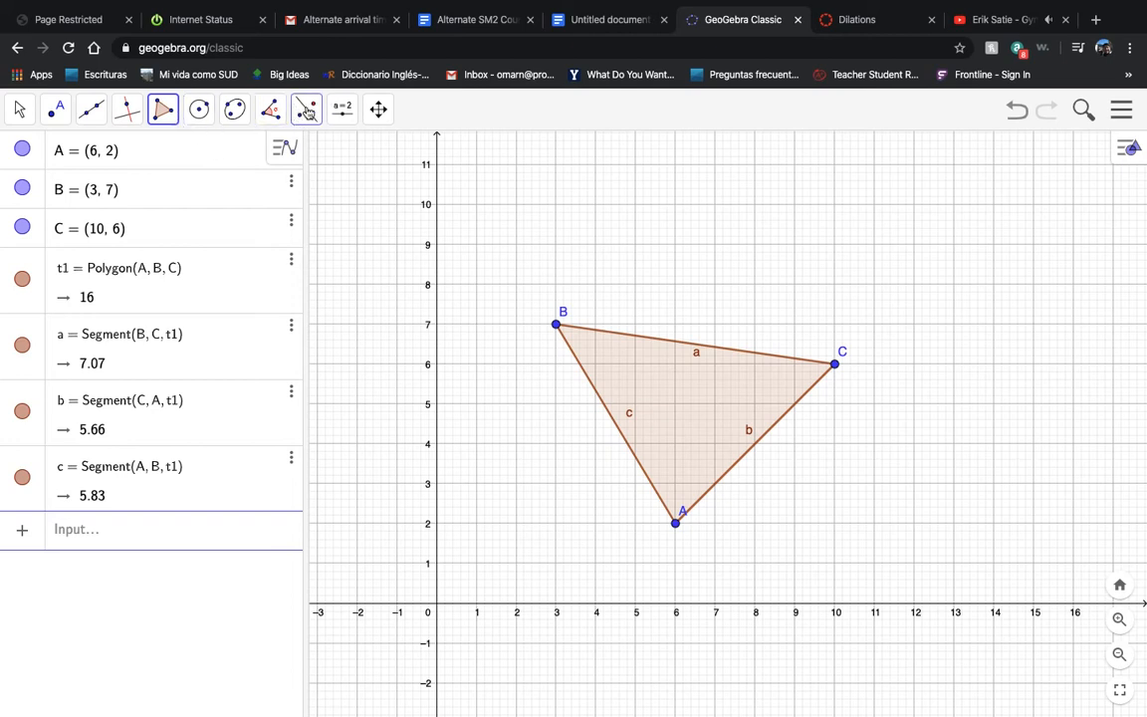
- Place a point at the origin, where the x-axis and y-axis intersect
{"action": "left_click", "coordinate": [308, 110]}
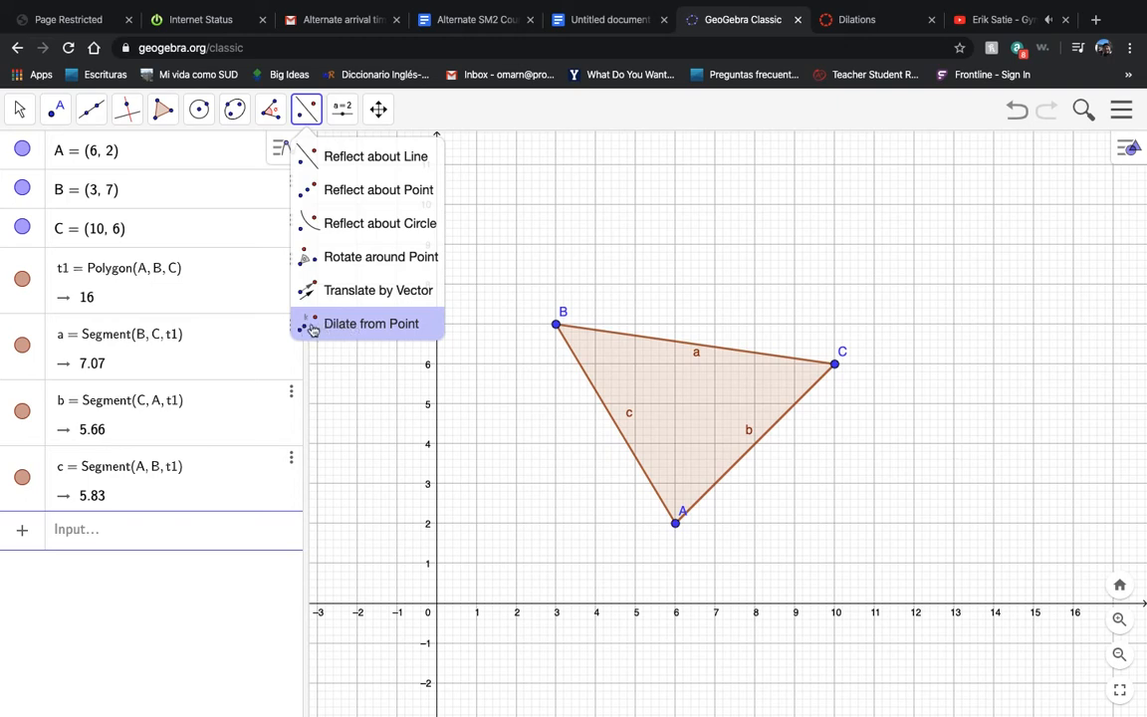
{"action": "left_click", "coordinate": [57, 111]}
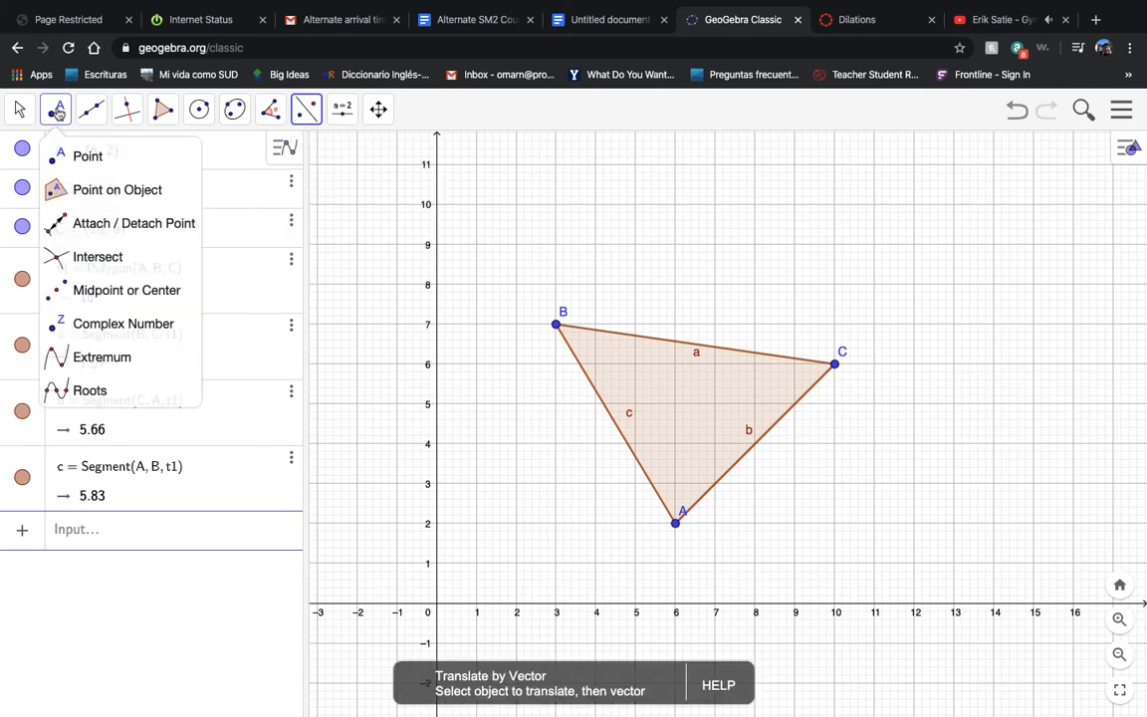
{"action": "left_click", "coordinate": [60, 154]}
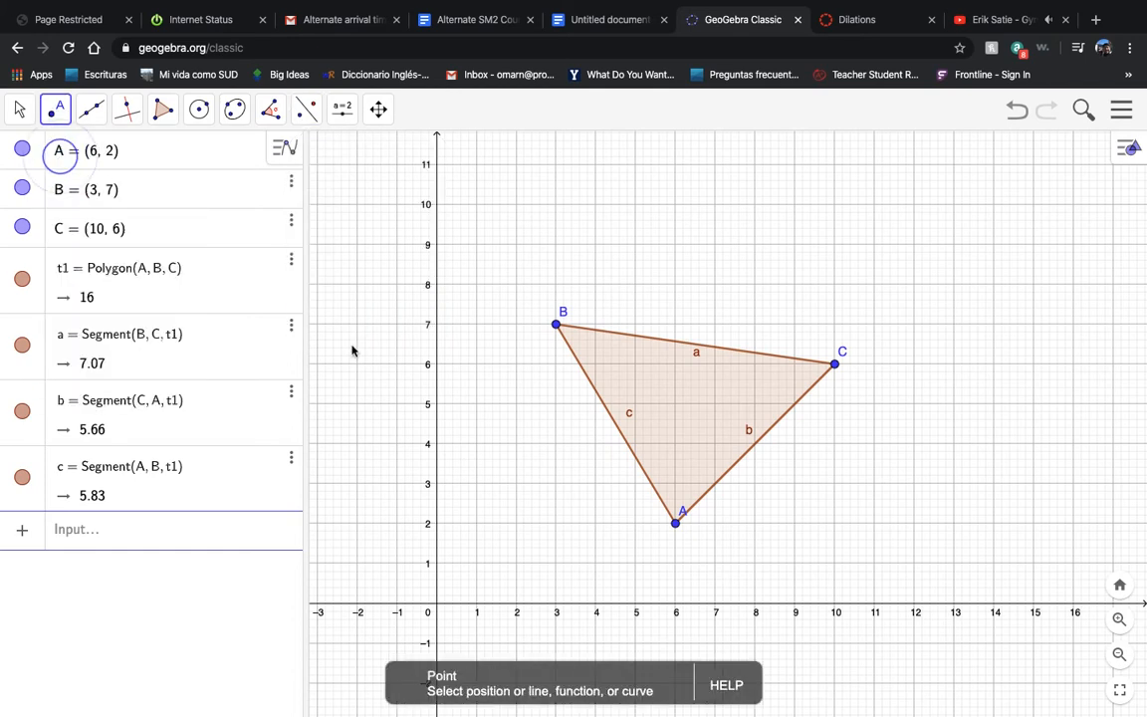
{"action": "left_click", "coordinate": [438, 605]}
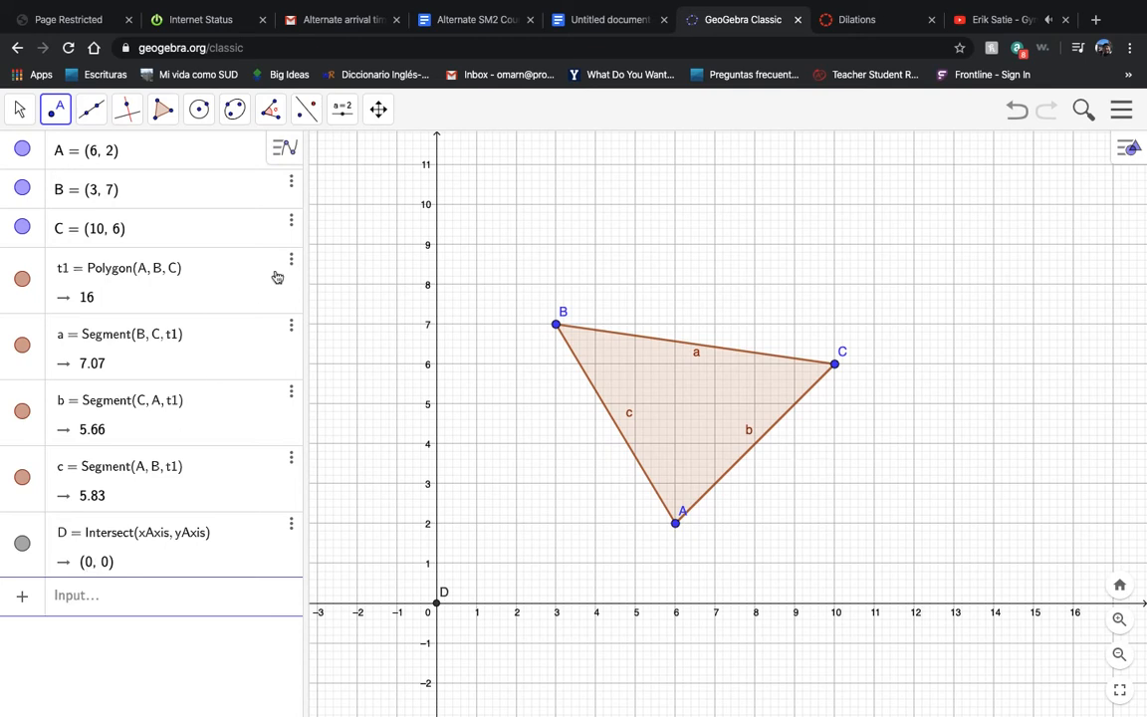
- Dilate the triangle from the point at the origin by a factor of 3
{"action": "left_click", "coordinate": [308, 116]}
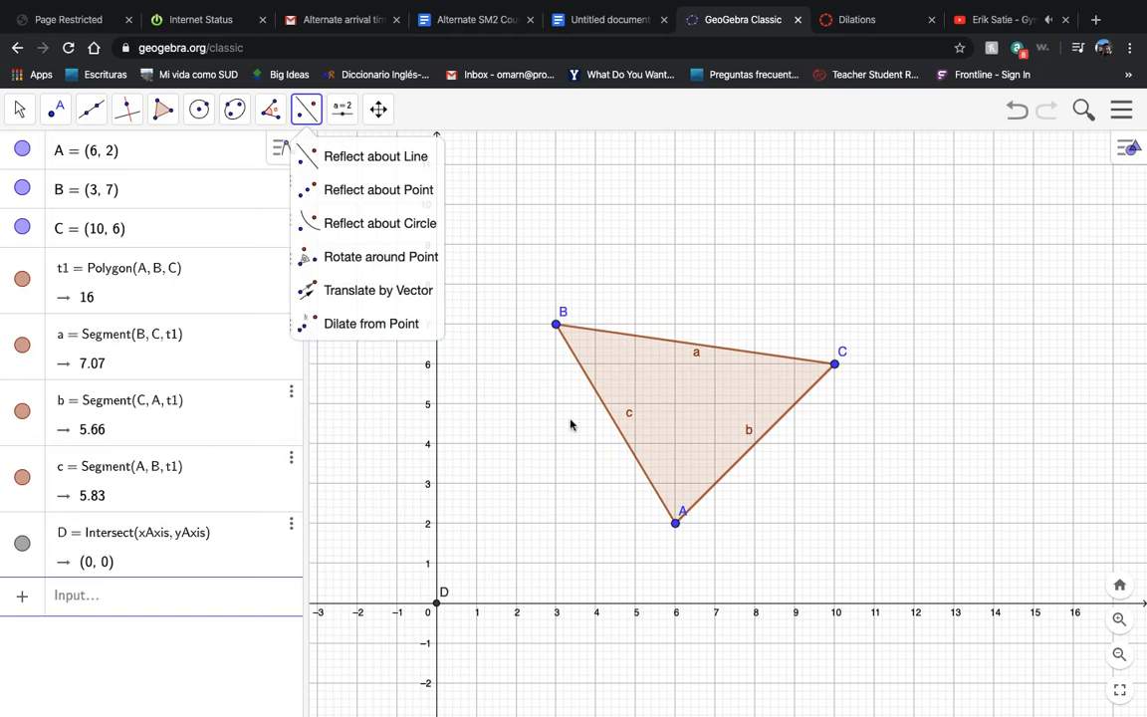
{"action": "left_click", "coordinate": [370, 325]}
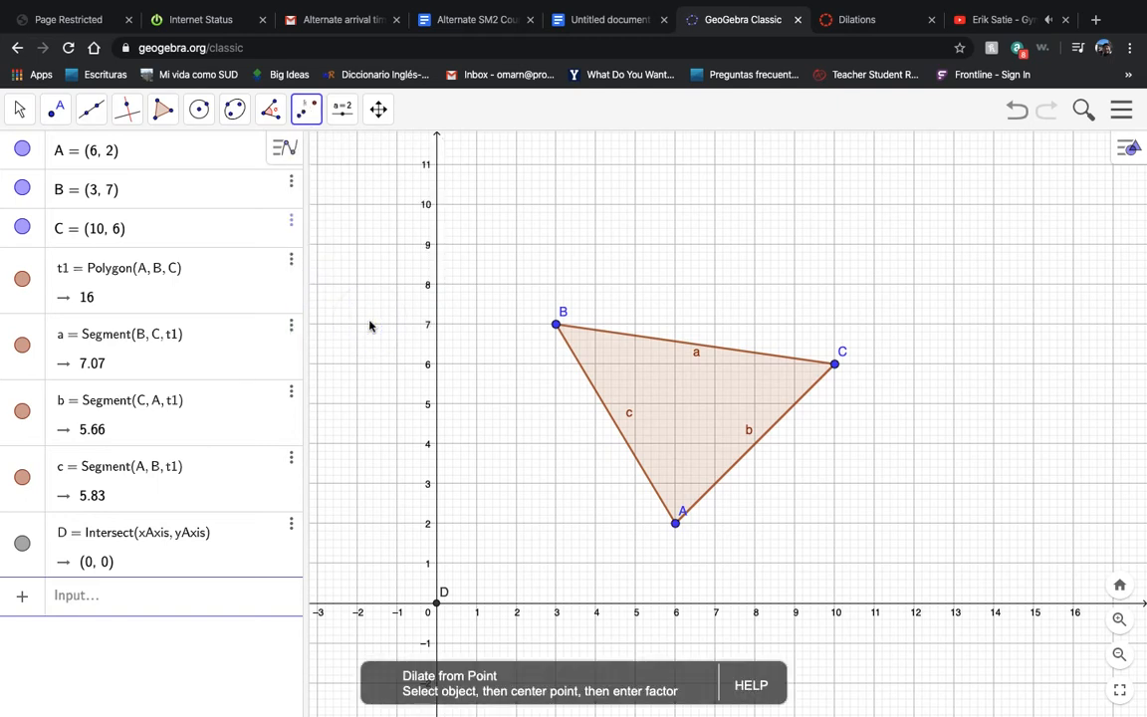
{"action": "left_click", "coordinate": [635, 377]}
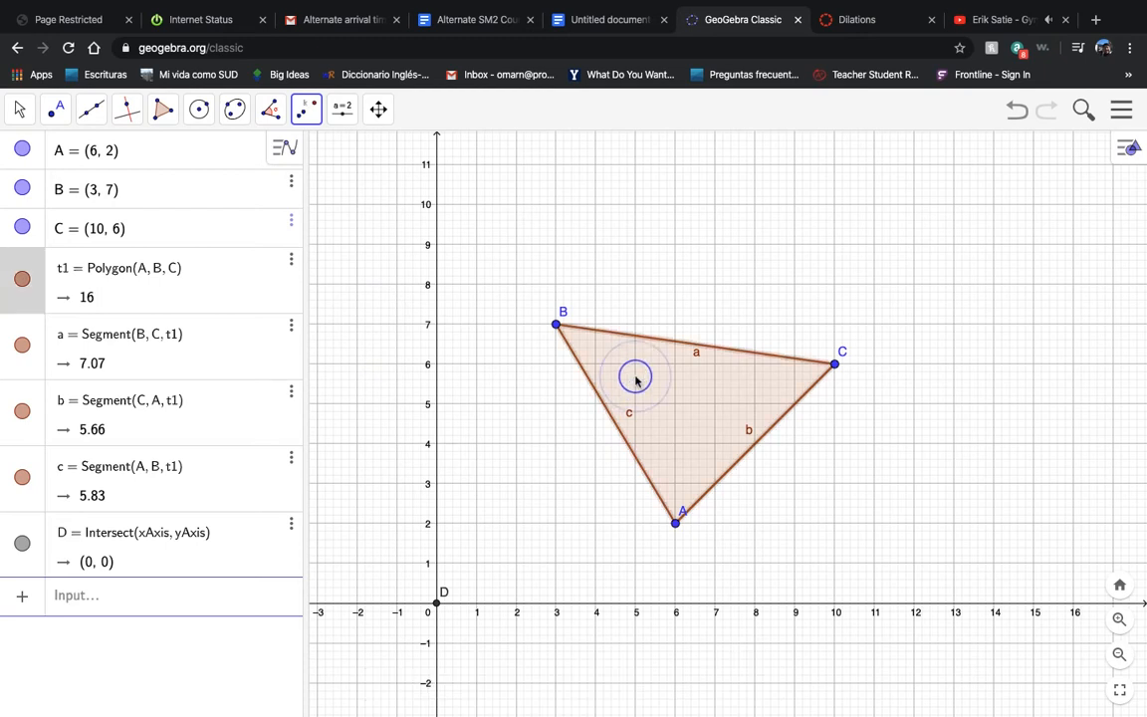
{"action": "left_click", "coordinate": [438, 607]}
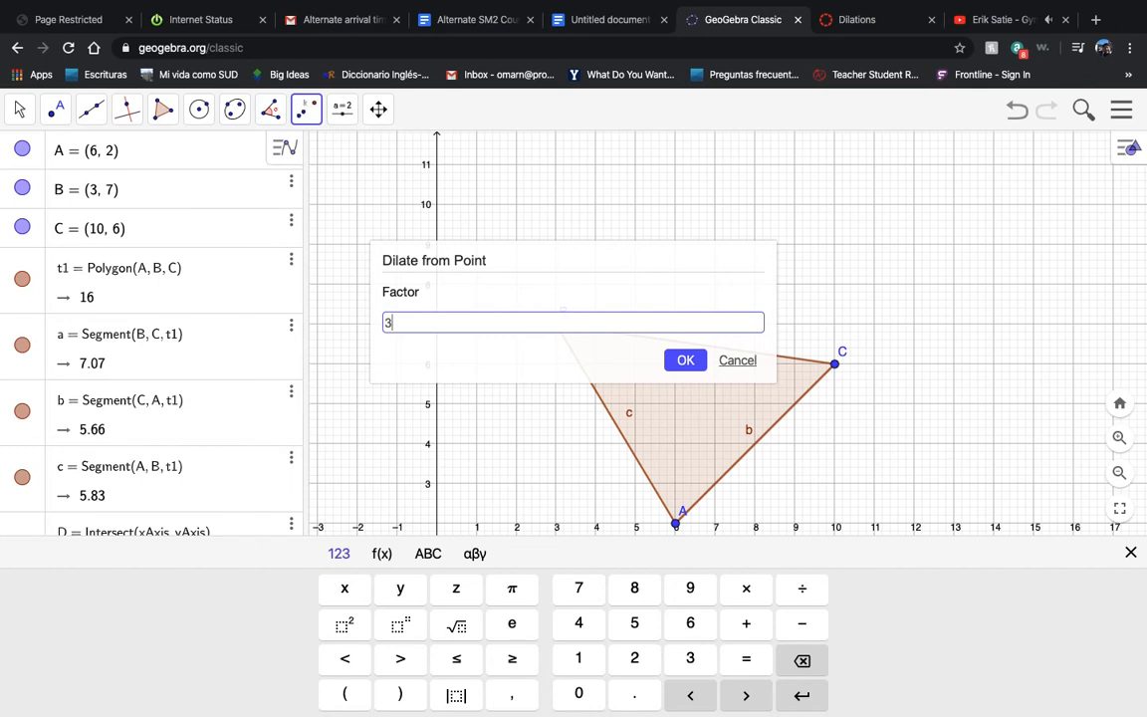
{"action": "left_click", "coordinate": [685, 362]}
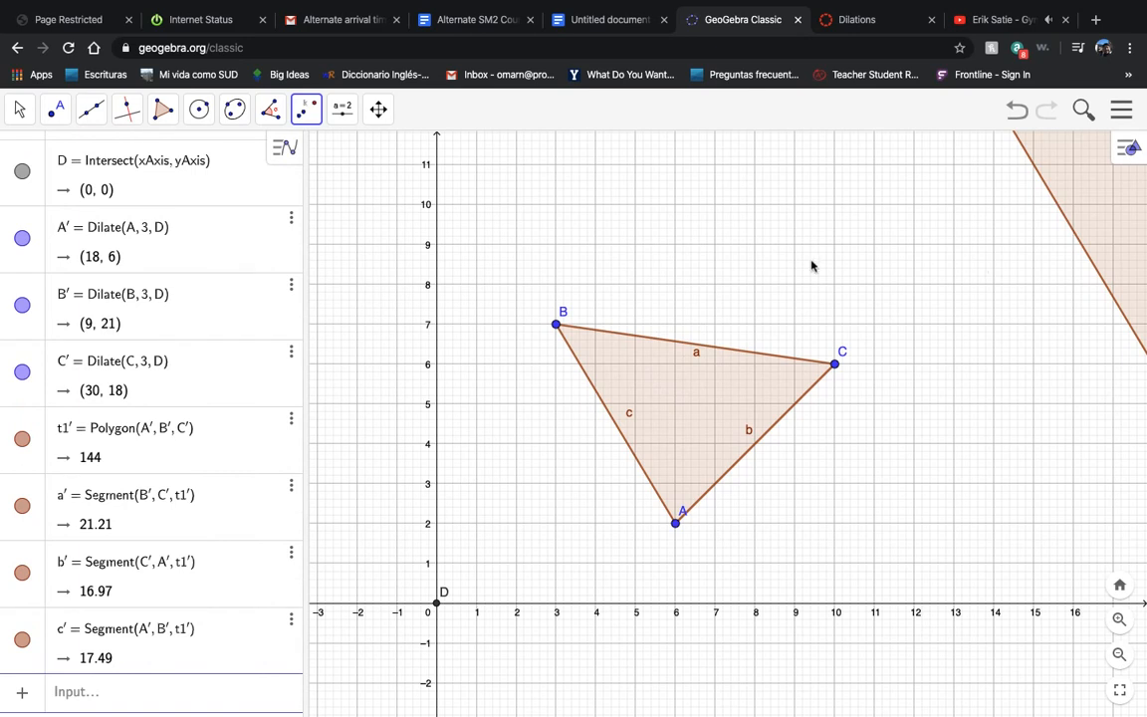
{"action": "scroll", "coordinate": [808, 269], "scroll_direction": "down", "scroll_amount": 5}
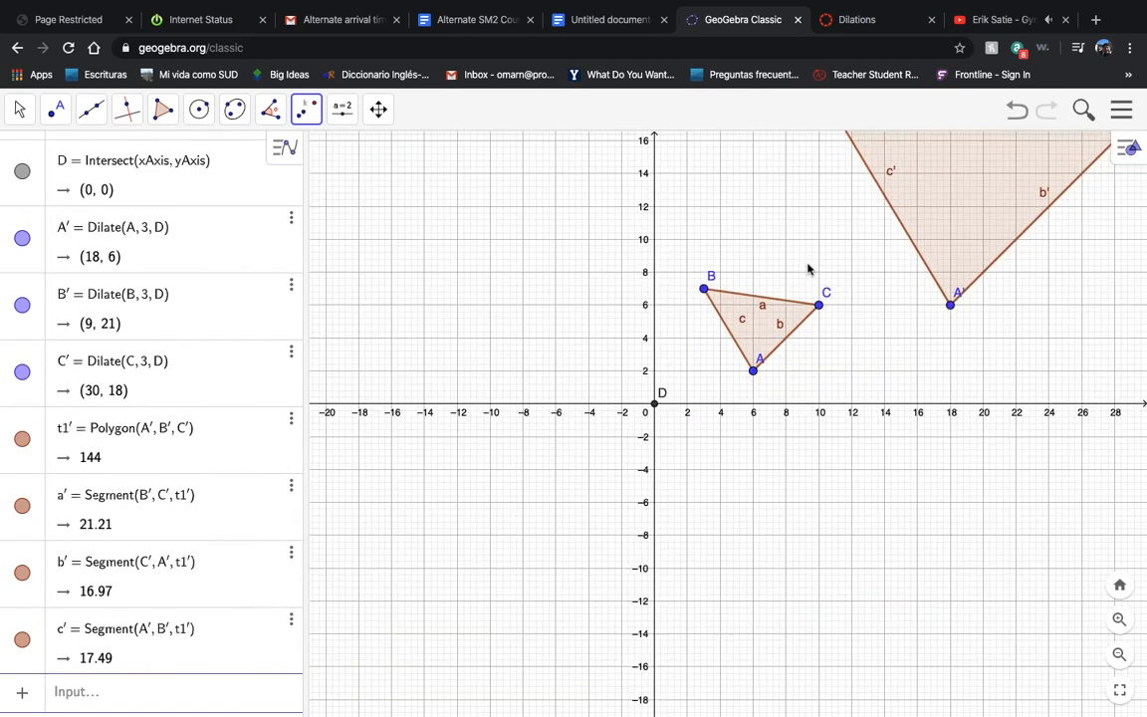
{"action": "mouse_move", "coordinate": [809, 228]}
{"action": "left_mouse_down"}
{"action": "mouse_move", "coordinate": [781, 275]}
{"action": "mouse_move", "coordinate": [811, 237]}
{"action": "left_mouse_up"}
{"action": "left_click", "coordinate": [19, 110]}
{"action": "left_click", "coordinate": [25, 156]}
{"action": "left_click_drag", "start_coordinate": [809, 237], "coordinate": [730, 367]}
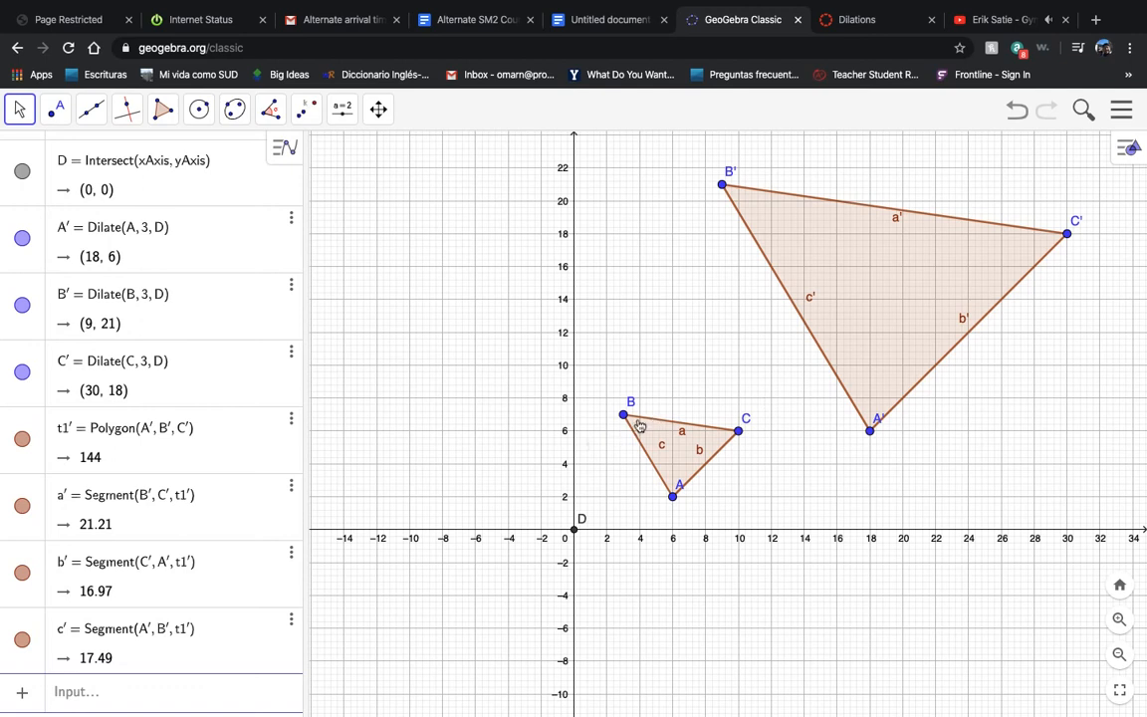
{"action": "left_click", "coordinate": [305, 109]}
{"action": "mouse_move", "coordinate": [270, 108]}
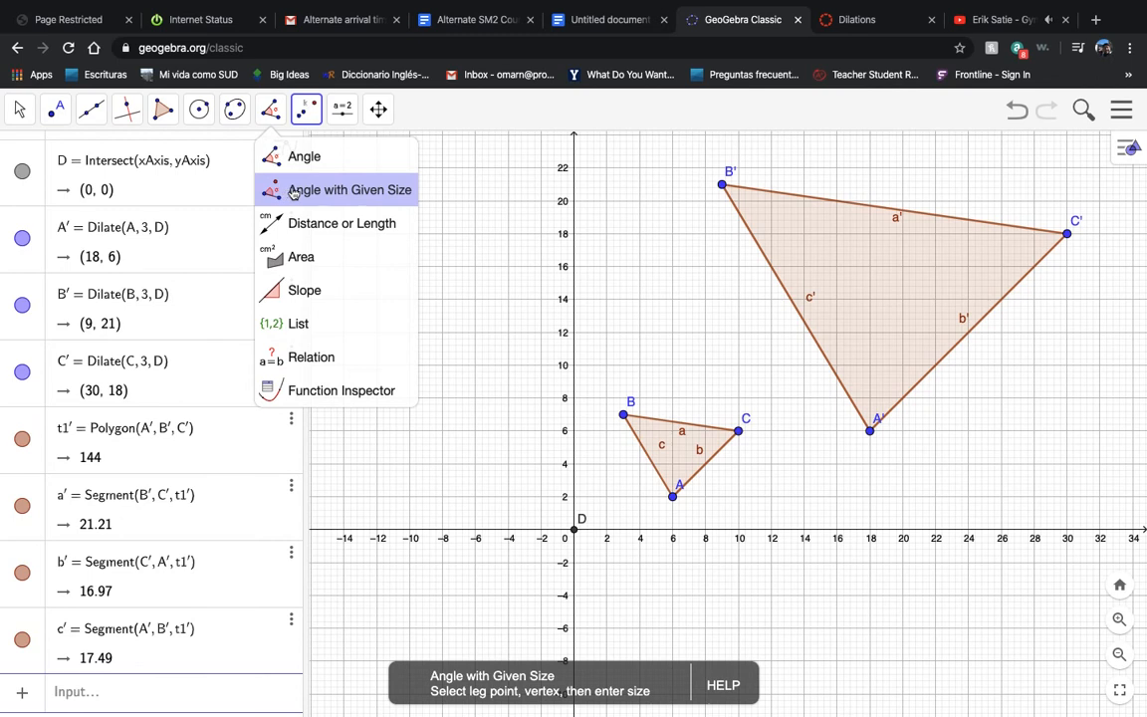
{"action": "left_click", "coordinate": [289, 190]}
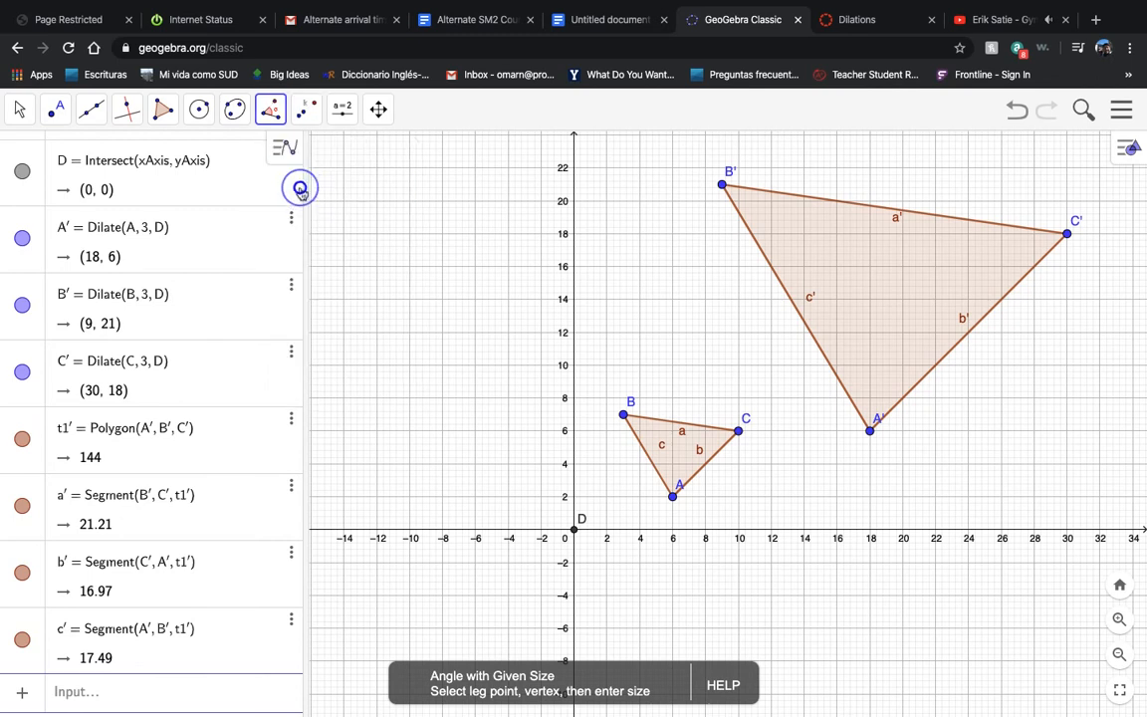
{"action": "left_click", "coordinate": [637, 437]}
{"action": "left_click", "coordinate": [735, 374]}
- Measure the interior angle at vertex B of the original triangle and at B' of the dilated triangle
{"action": "left_click", "coordinate": [270, 110]}
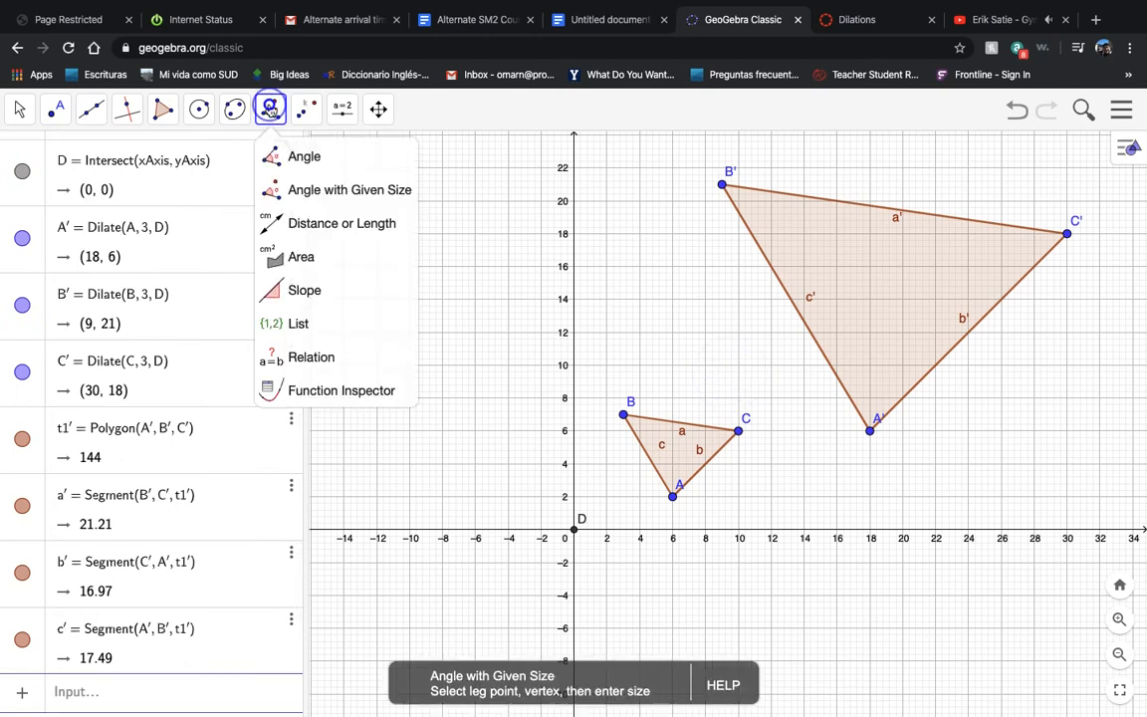
{"action": "left_click", "coordinate": [299, 158]}
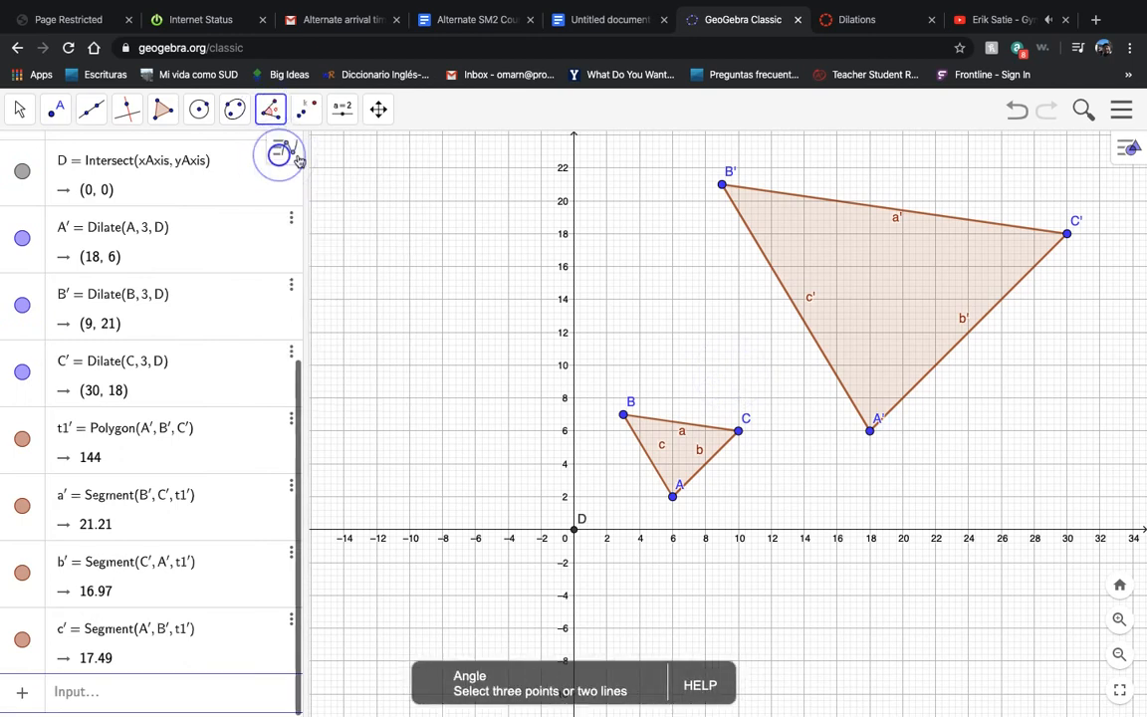
{"action": "left_click", "coordinate": [639, 440]}
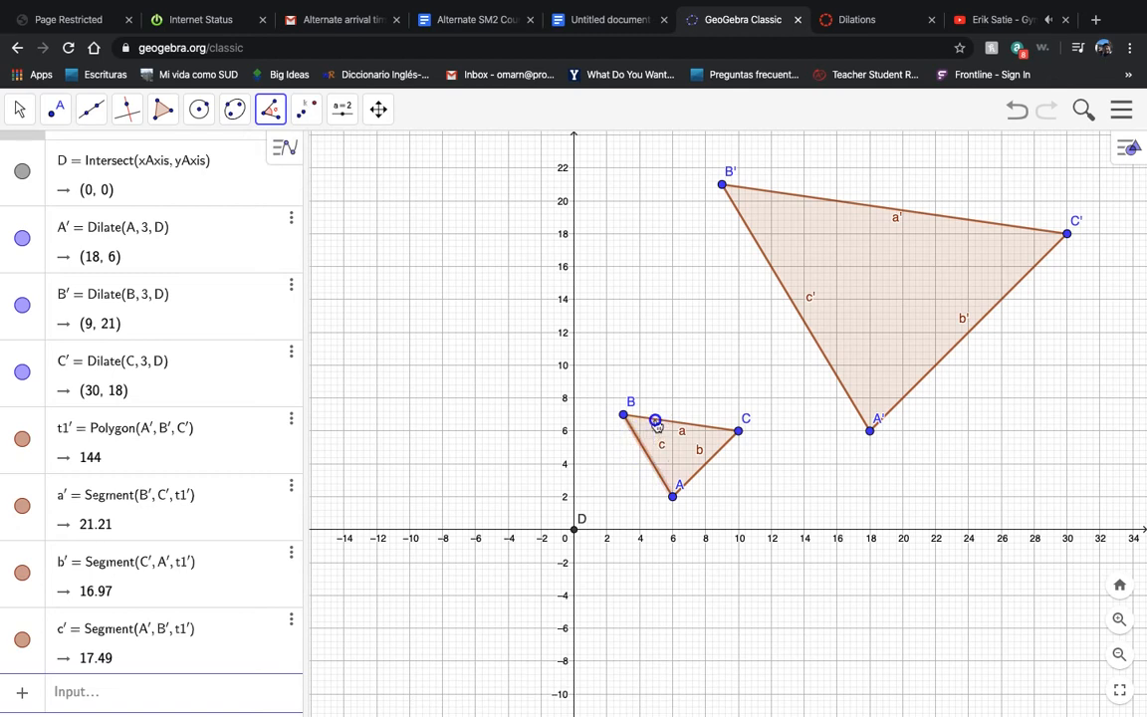
{"action": "left_click", "coordinate": [655, 422]}
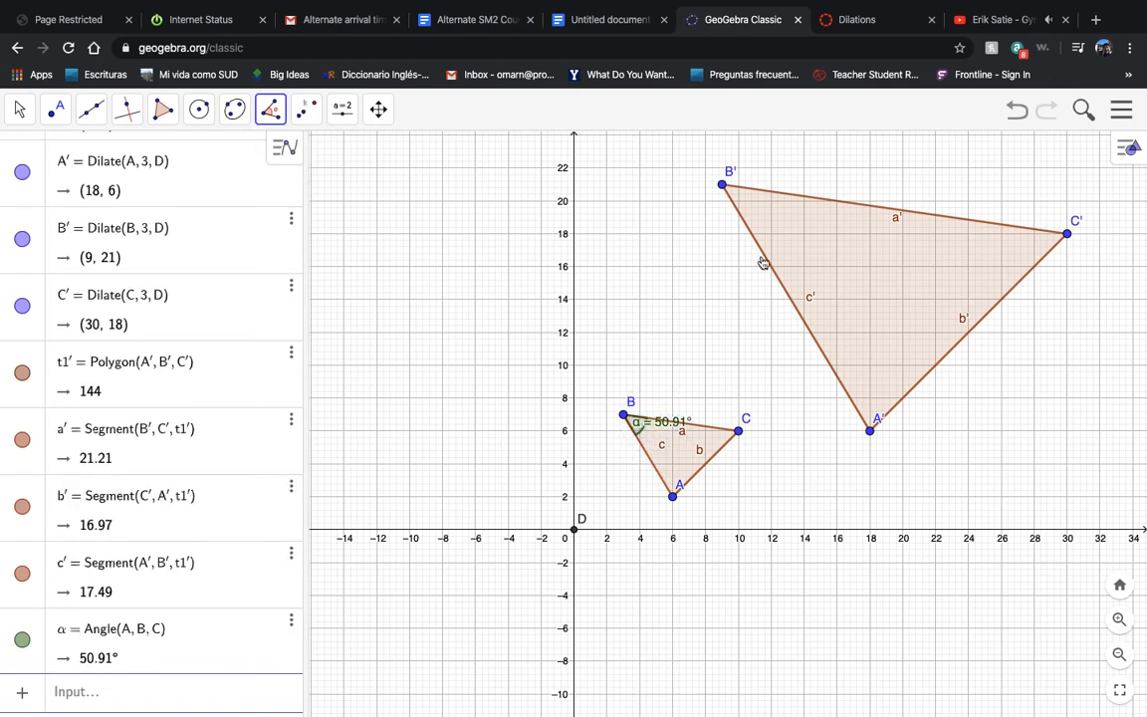
{"action": "left_click", "coordinate": [749, 226]}
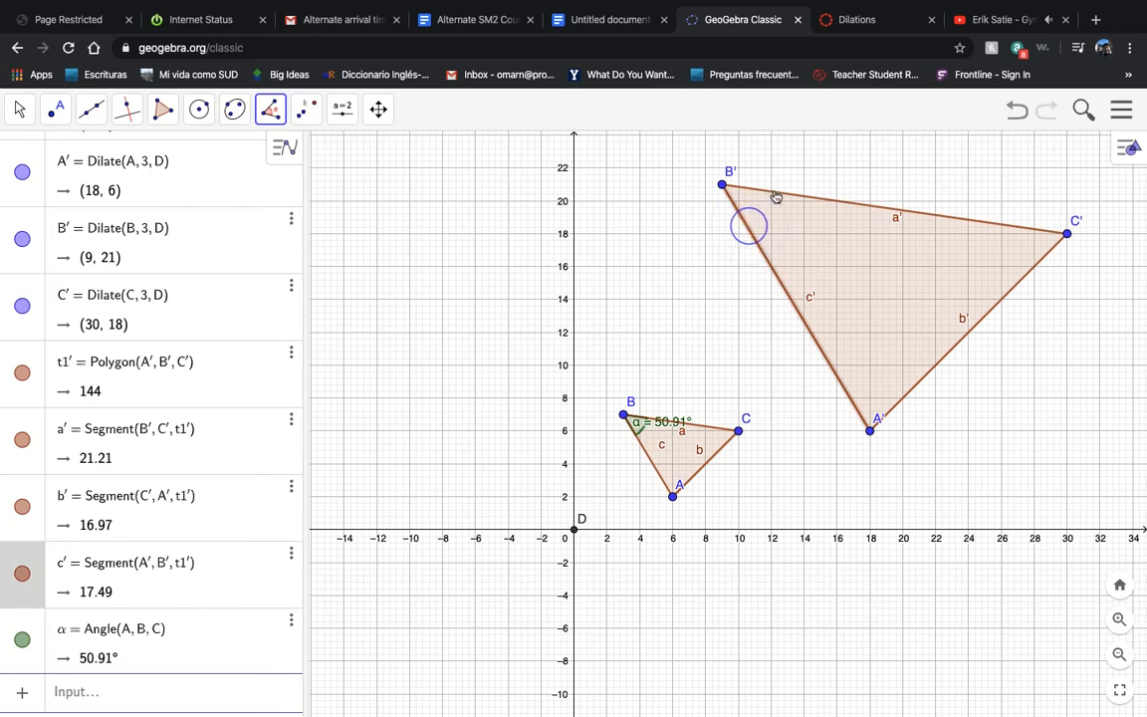
{"action": "left_click", "coordinate": [775, 196]}
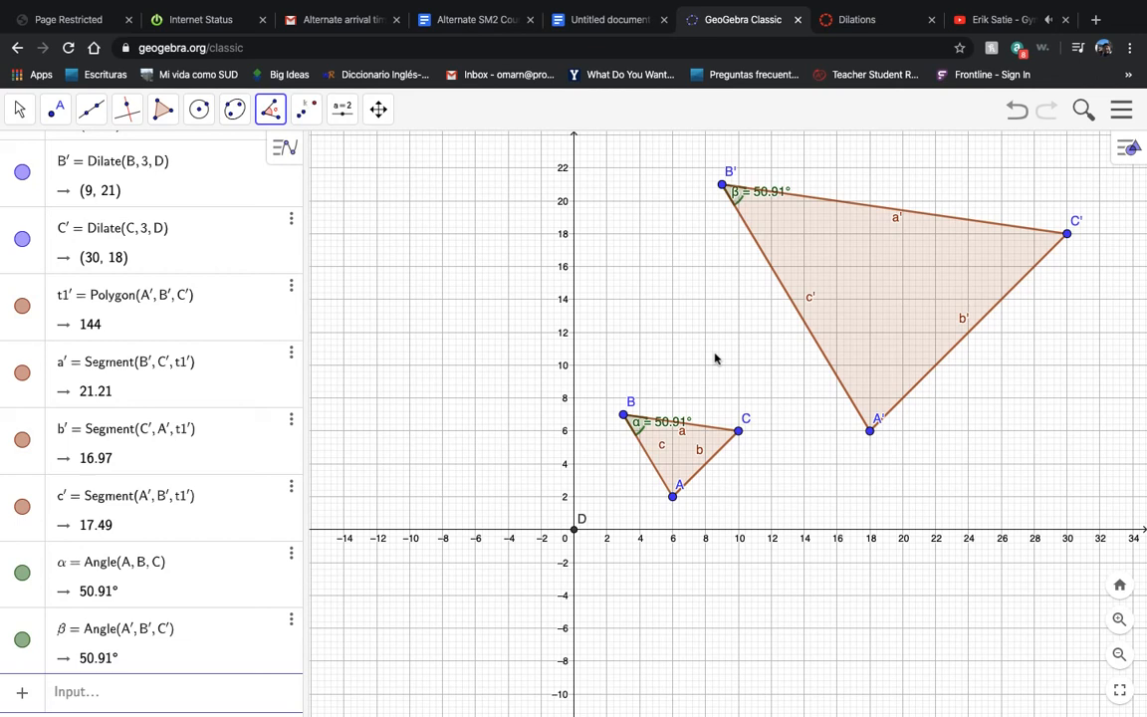
- Measure the distance from B to C and the corresponding distance from B' to C' on the dilated triangle
{"action": "left_click", "coordinate": [273, 112]}
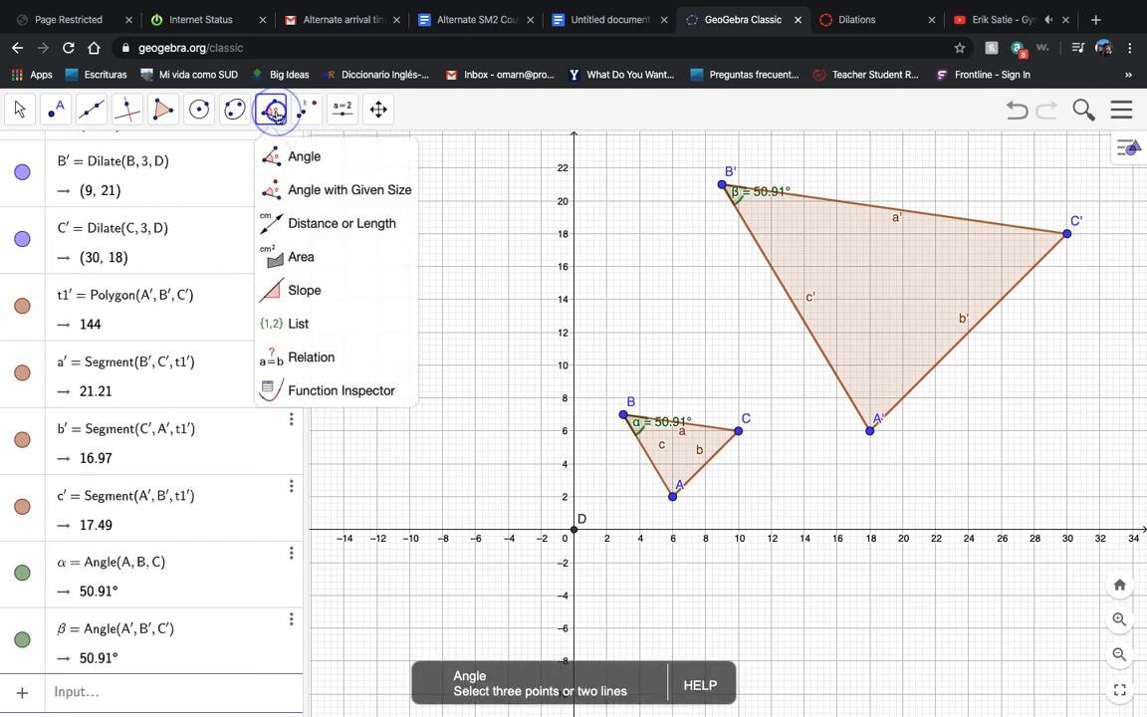
{"action": "left_click", "coordinate": [272, 221]}
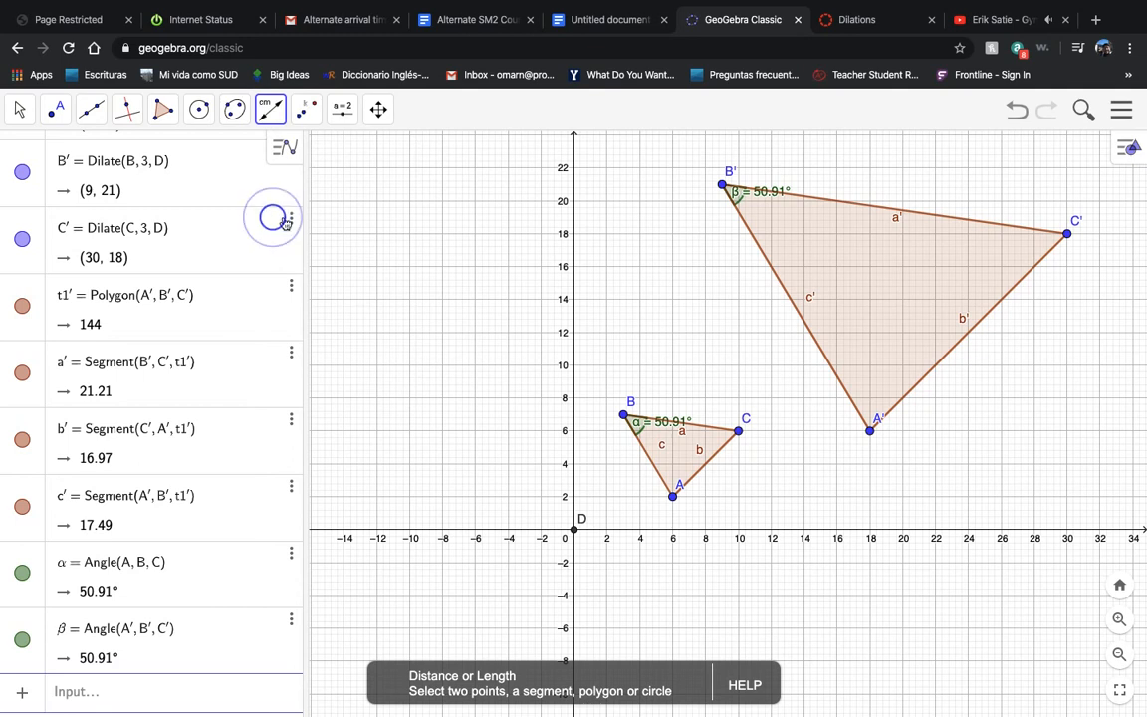
{"action": "left_click", "coordinate": [625, 416]}
{"action": "left_click", "coordinate": [739, 430]}
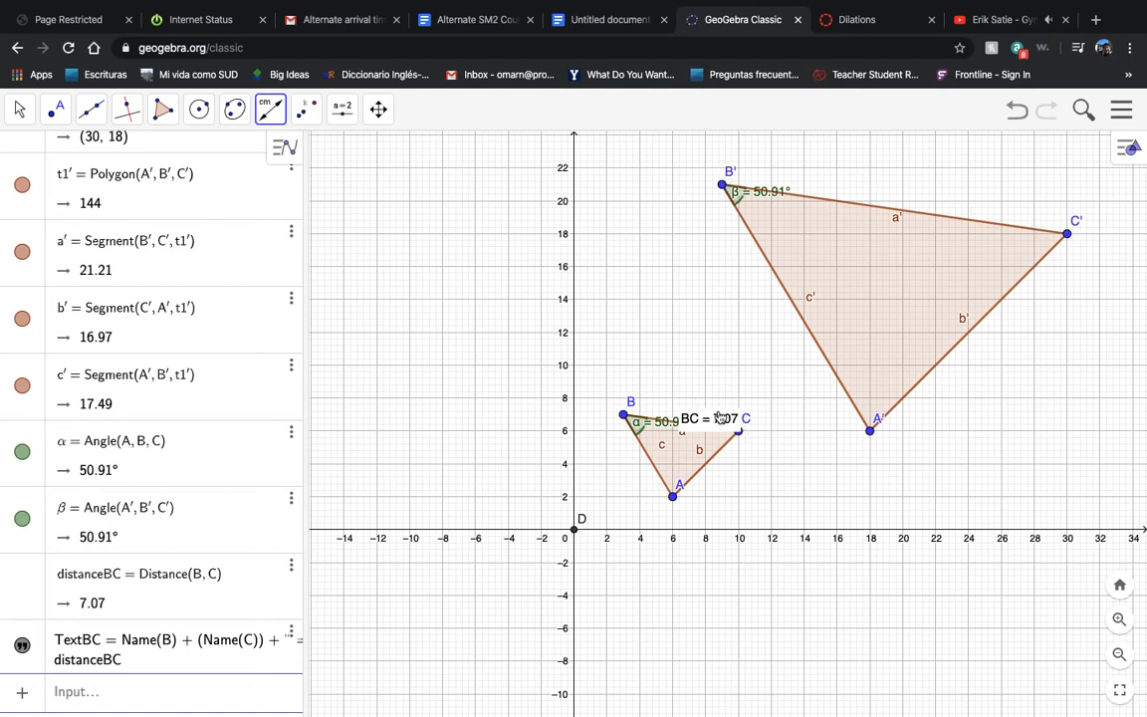
{"action": "left_click", "coordinate": [271, 114]}
{"action": "left_click", "coordinate": [271, 220]}
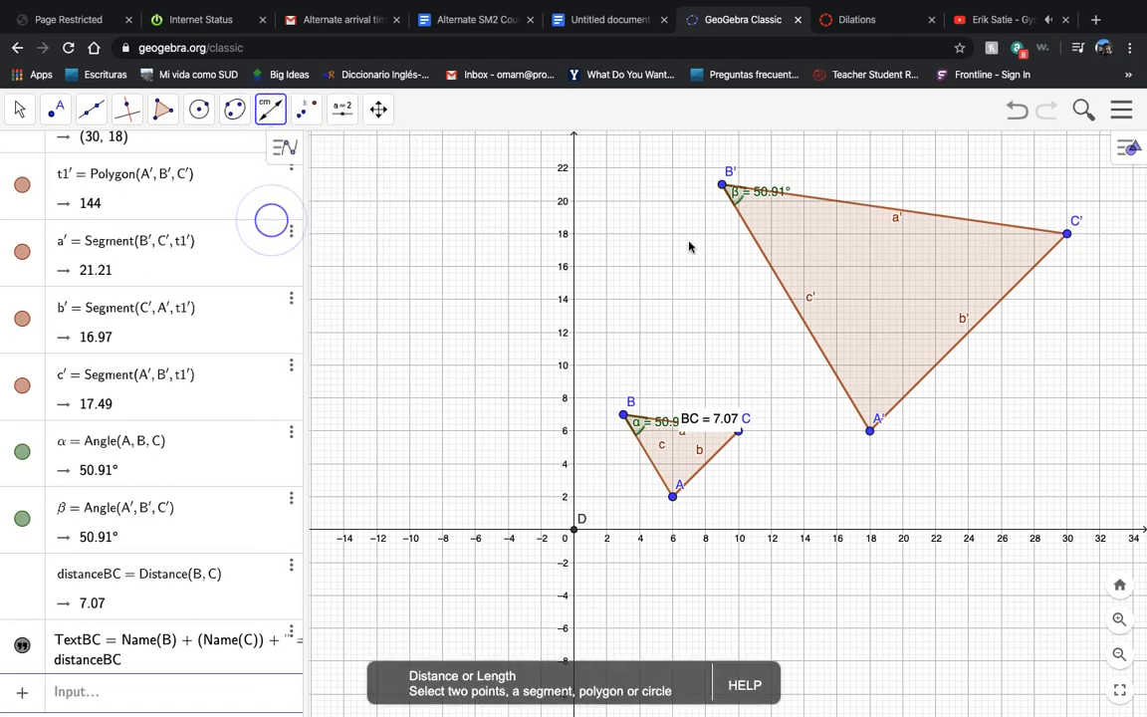
{"action": "left_click", "coordinate": [722, 186]}
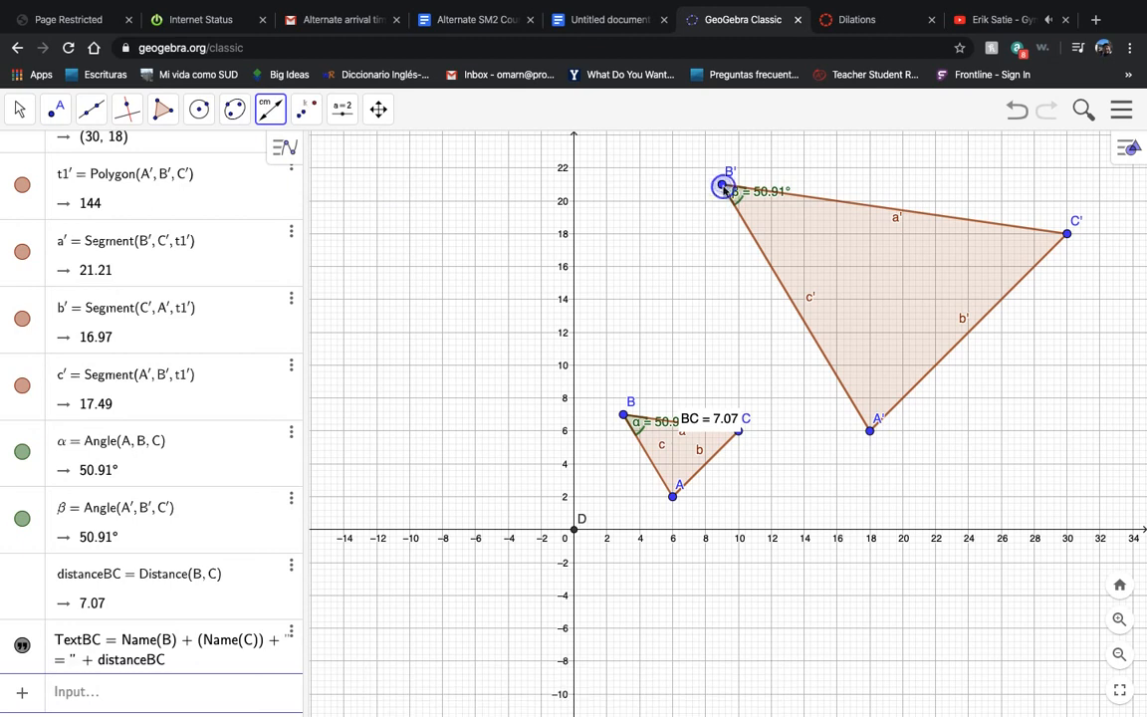
{"action": "left_click", "coordinate": [1067, 234]}
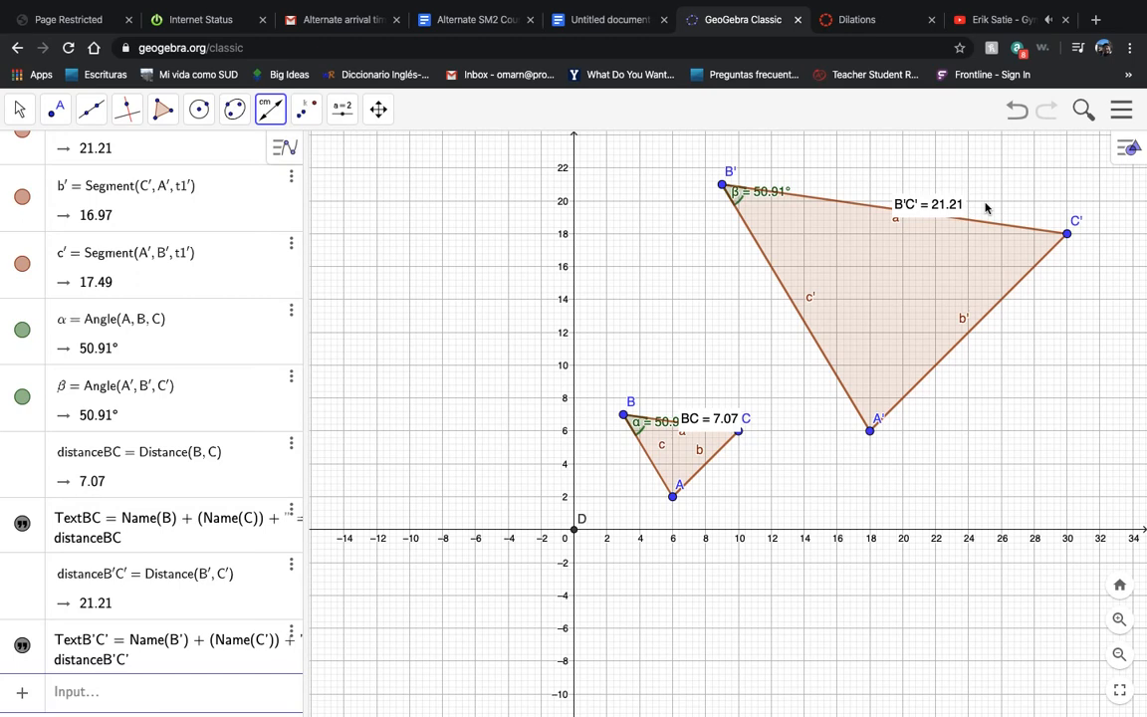
- Dilate the original triangle ABC from point D at the origin by a factor of 1/3
{"action": "left_click", "coordinate": [306, 109]}
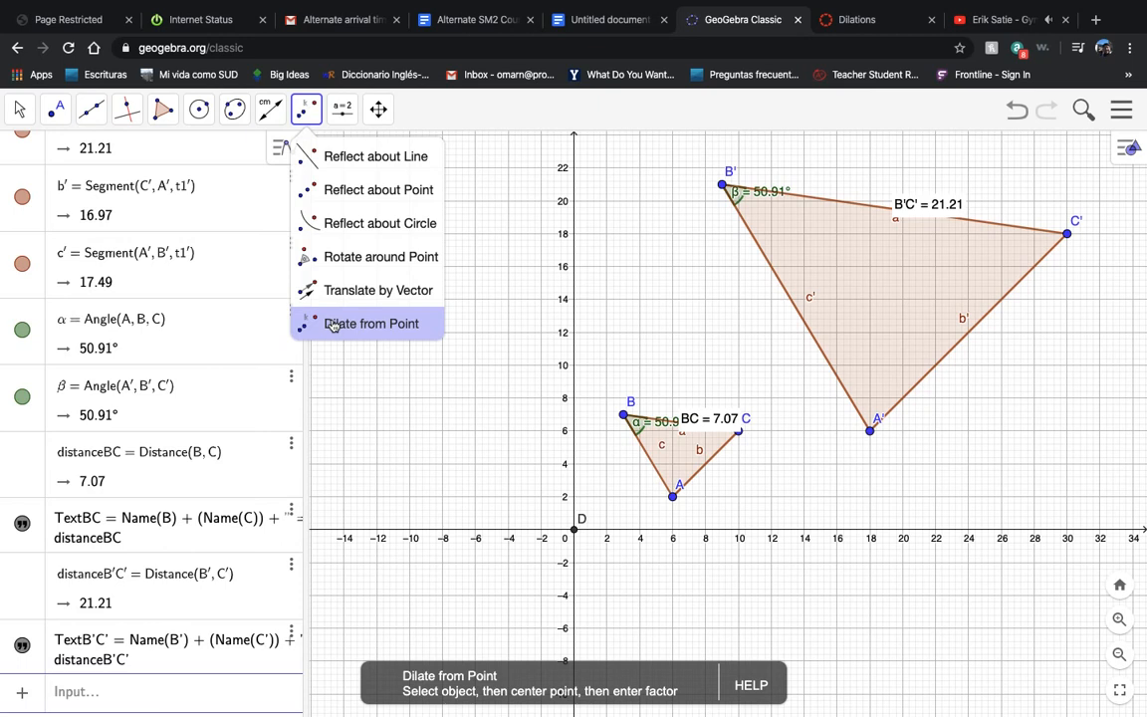
{"action": "left_click", "coordinate": [334, 325]}
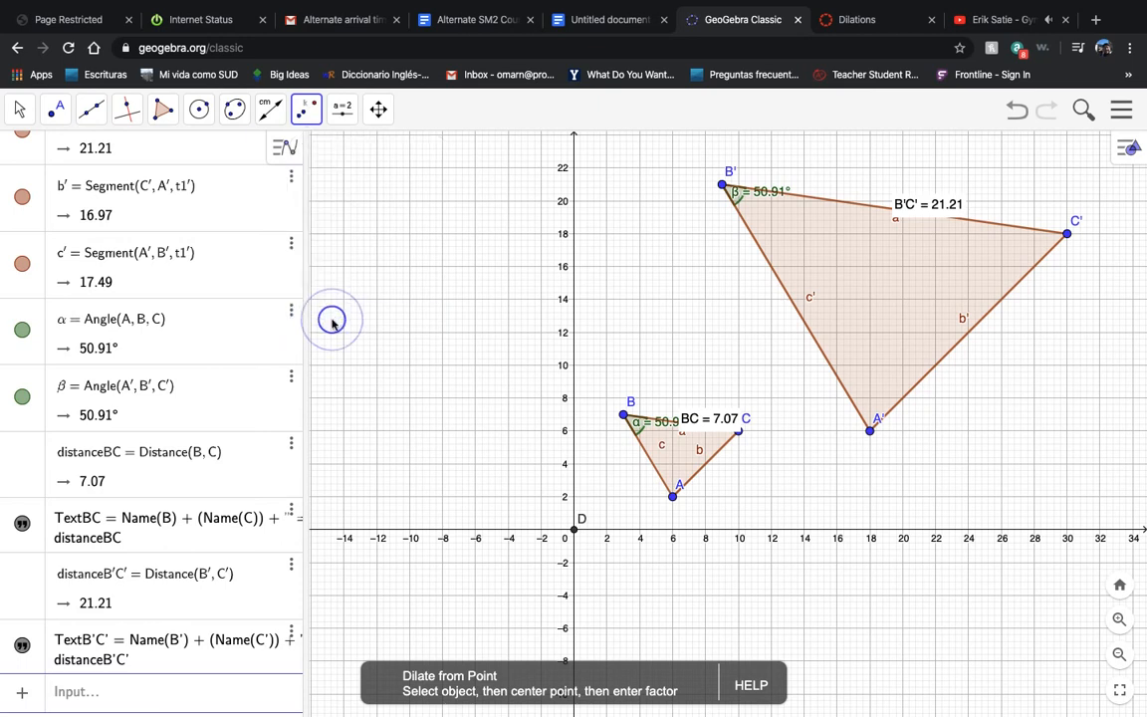
{"action": "left_click", "coordinate": [677, 467]}
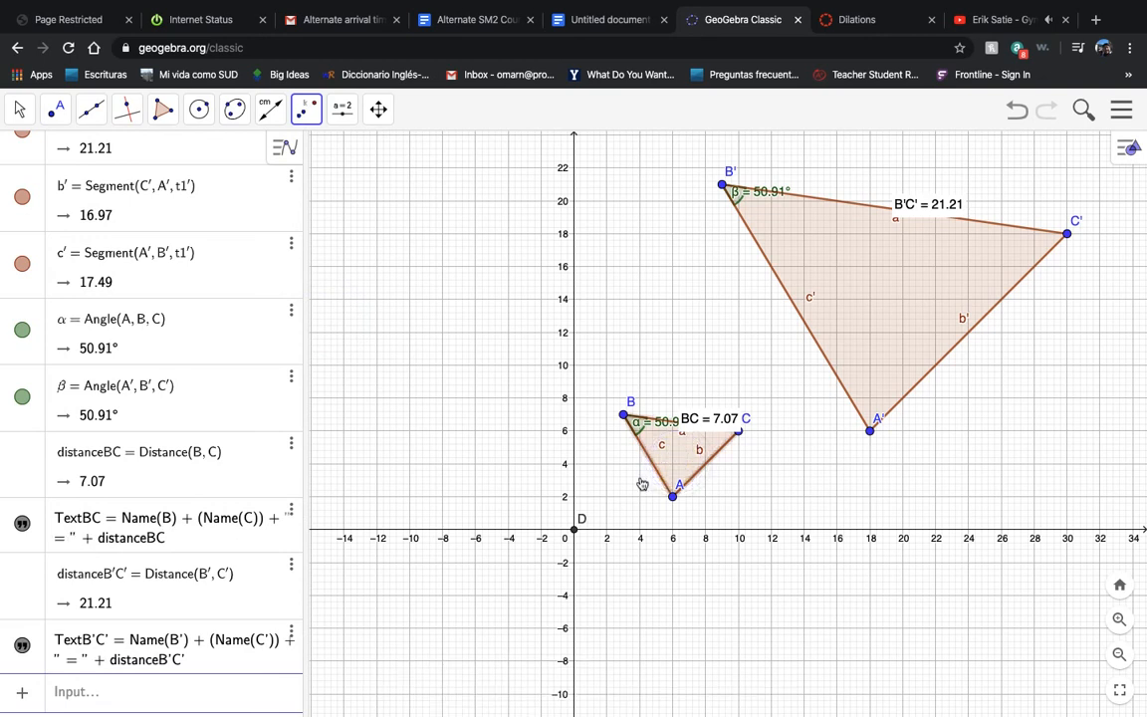
{"action": "left_click", "coordinate": [575, 533]}
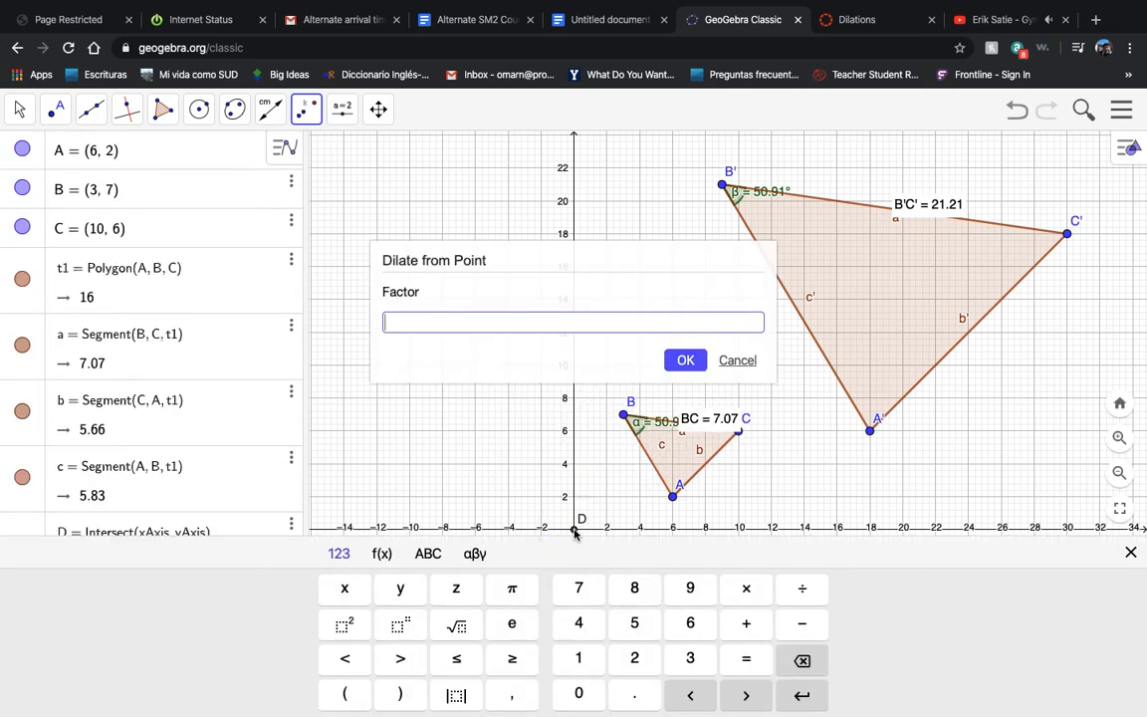
{"action": "type", "text": "1/3"}
{"action": "left_click", "coordinate": [683, 361]}
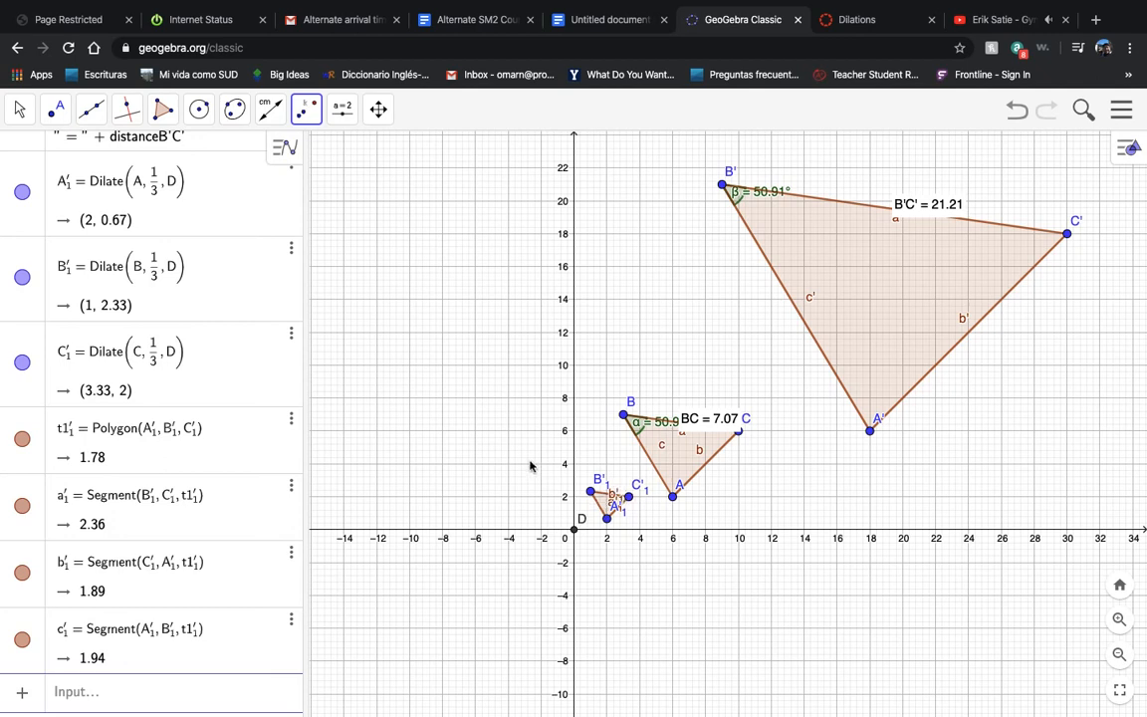
- Measure the distance between B'₁ and C'₁ on the smallest triangle
{"action": "left_click", "coordinate": [19, 109]}
{"action": "left_click", "coordinate": [26, 149]}
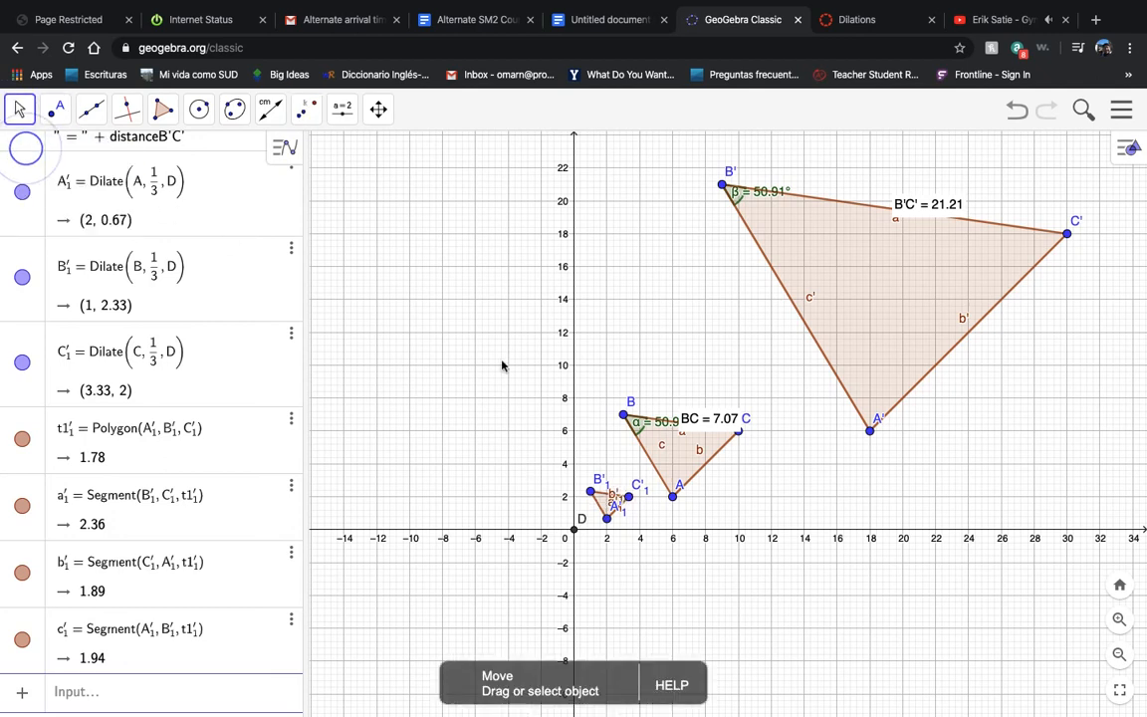
{"action": "scroll", "coordinate": [502, 366], "scroll_direction": "up", "scroll_amount": 5}
{"action": "left_click_drag", "start_coordinate": [556, 448], "coordinate": [507, 269]}
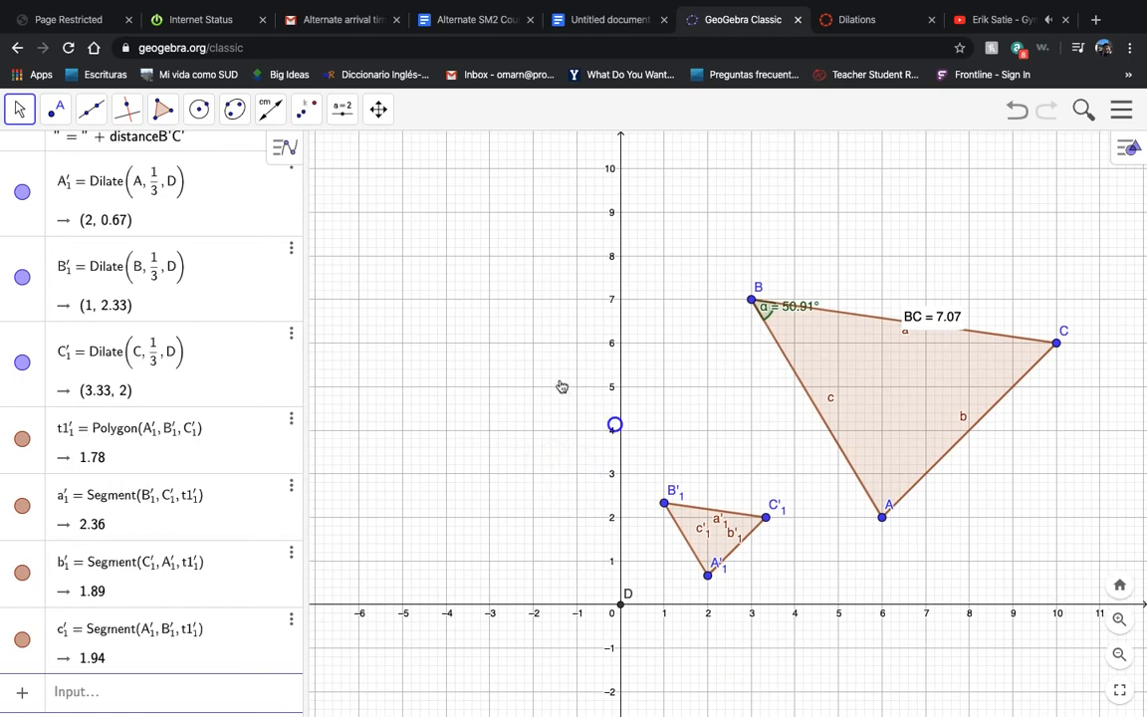
{"action": "left_click_drag", "start_coordinate": [561, 387], "coordinate": [468, 281]}
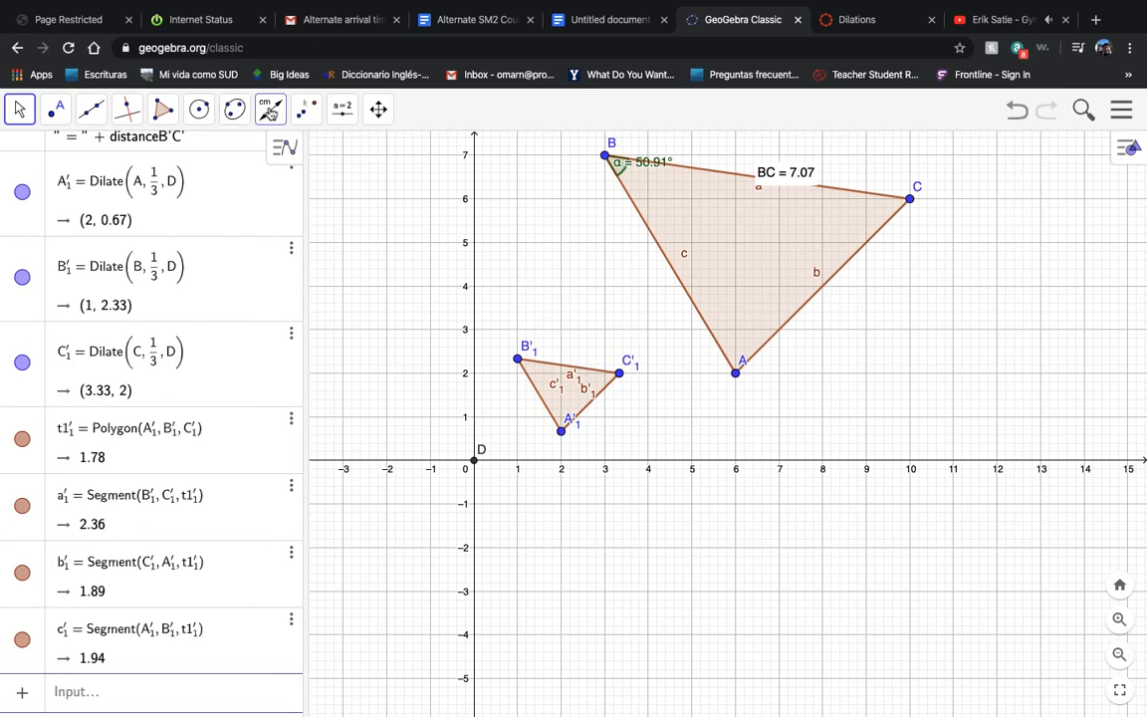
{"action": "left_click", "coordinate": [269, 114]}
{"action": "left_click", "coordinate": [281, 222]}
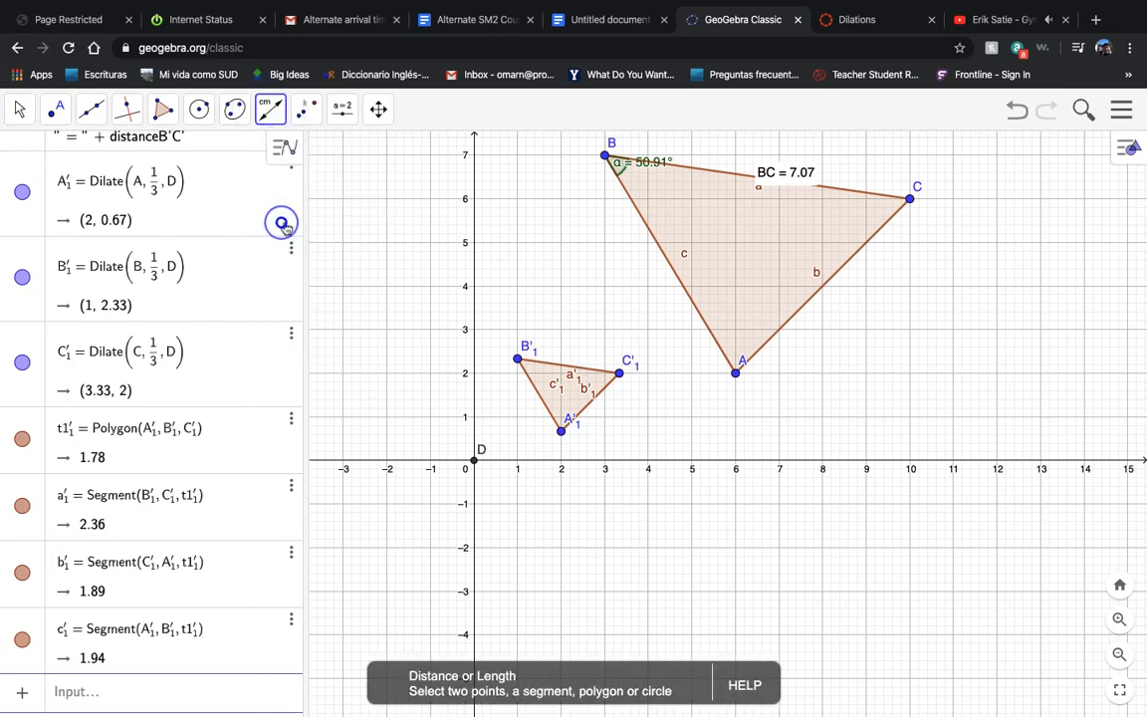
{"action": "left_click", "coordinate": [517, 358]}
{"action": "left_click", "coordinate": [618, 374]}
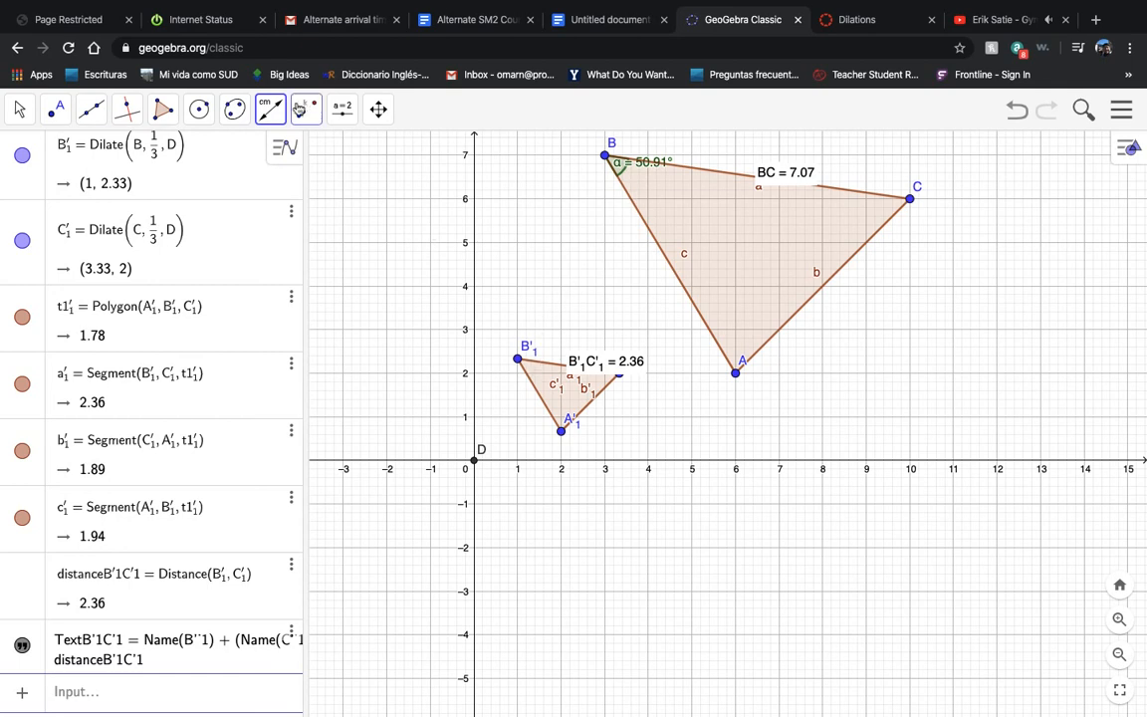
- Measure the interior angle at vertex B'₁ of the smallest triangle using its two adjacent sides
{"action": "left_click", "coordinate": [270, 108]}
{"action": "left_click", "coordinate": [278, 158]}
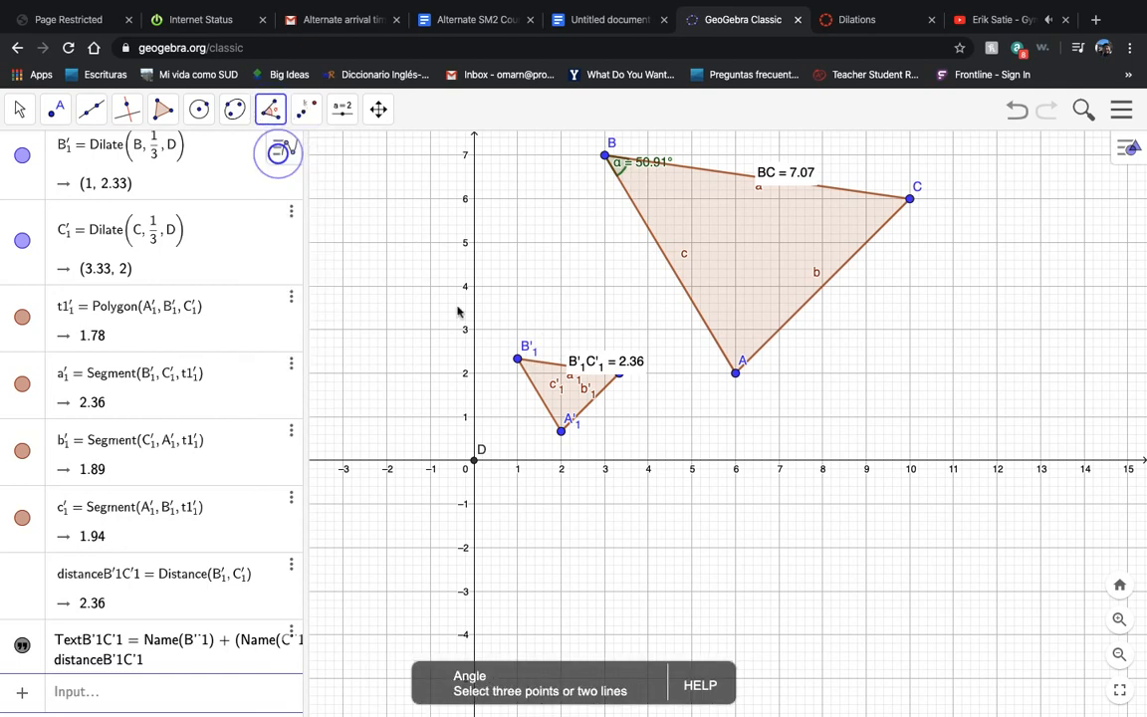
{"action": "left_click", "coordinate": [529, 377]}
{"action": "left_click", "coordinate": [546, 362]}
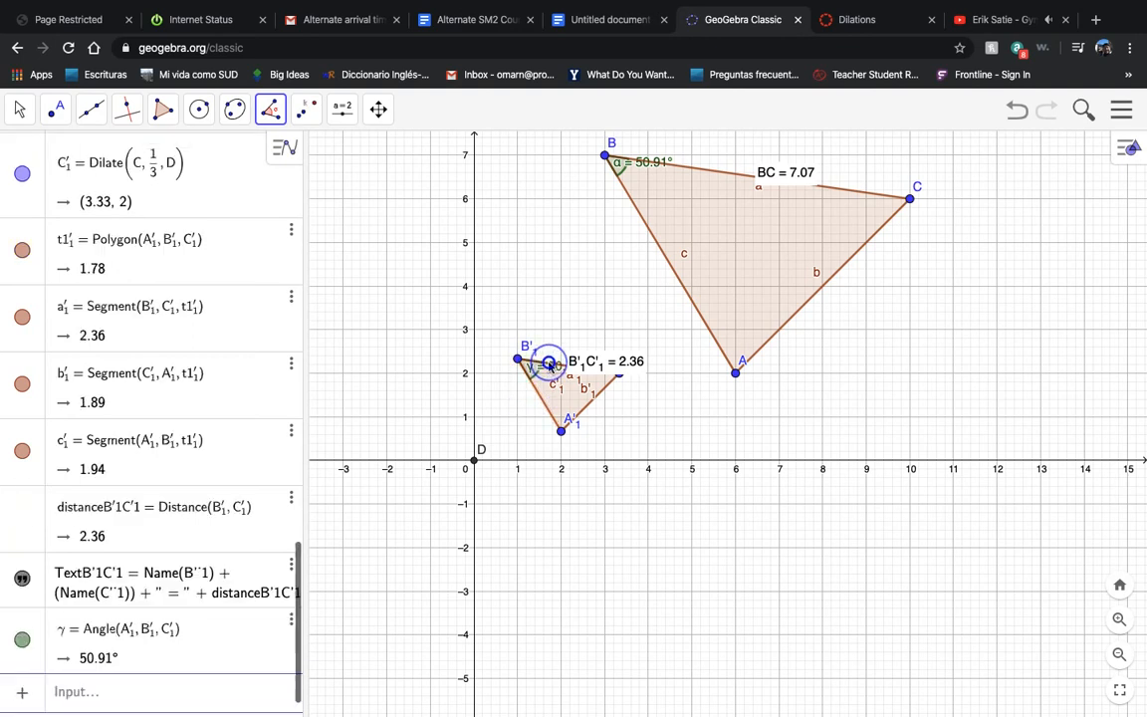
- Examine the angle and side measurements of the smallest triangle and compare them with those of the original and enlarged triangles
{"action": "left_click", "coordinate": [19, 109]}
{"action": "left_click", "coordinate": [33, 151]}
{"action": "scroll", "coordinate": [474, 353], "scroll_direction": "up", "scroll_amount": 10}
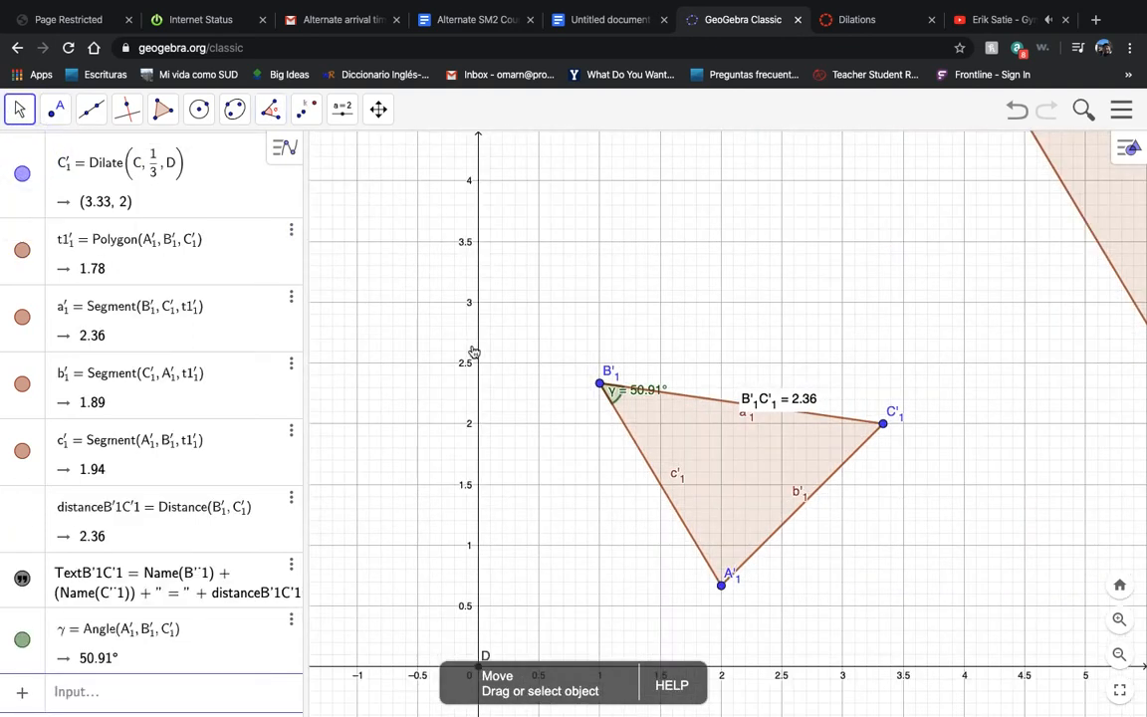
{"action": "left_click_drag", "start_coordinate": [571, 356], "coordinate": [494, 228]}
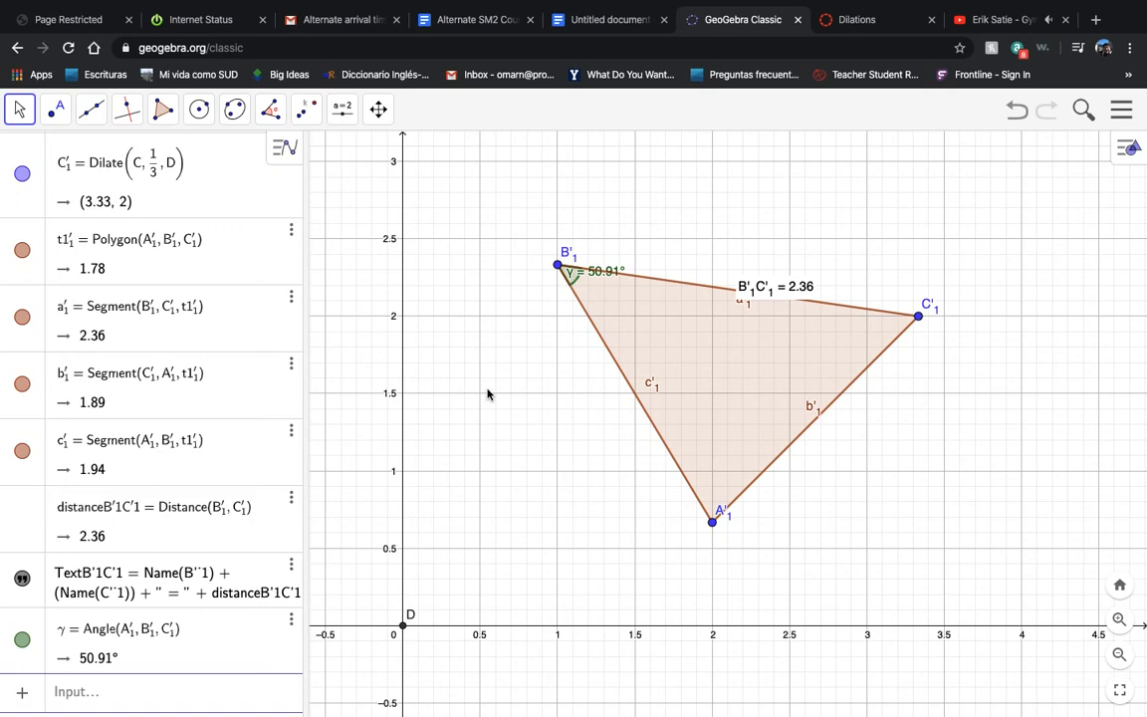
{"action": "scroll", "coordinate": [483, 399], "scroll_direction": "down", "scroll_amount": 15}
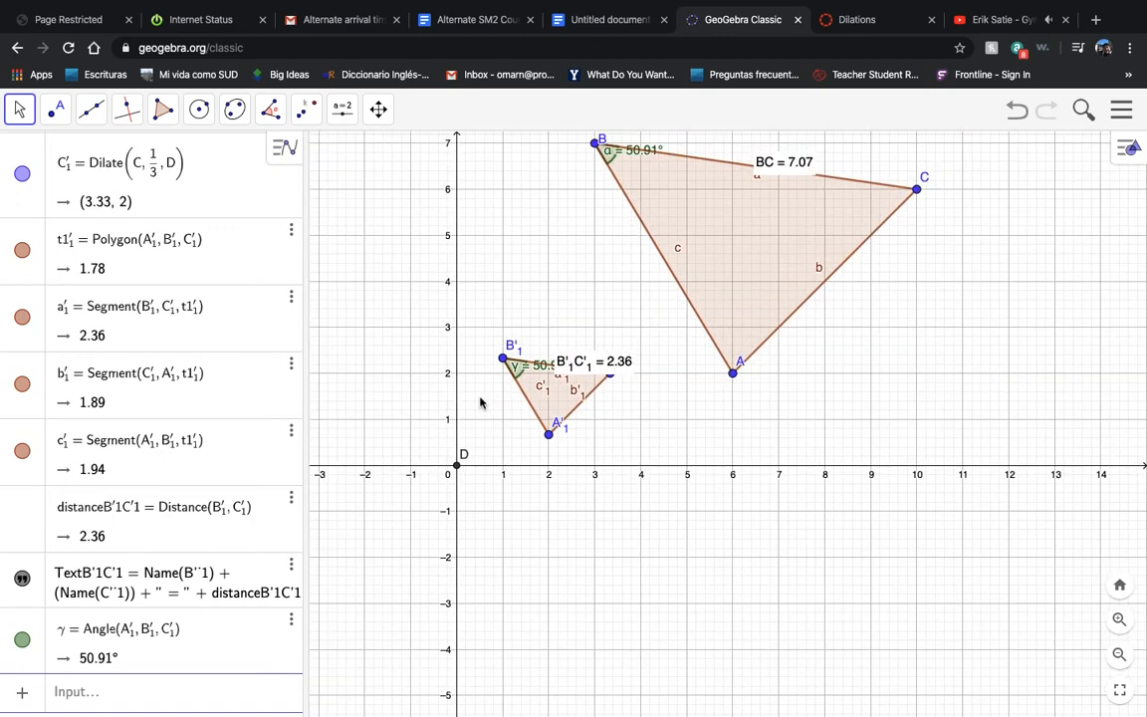
{"action": "scroll", "coordinate": [479, 403], "scroll_direction": "down", "scroll_amount": 3}
{"action": "scroll", "coordinate": [479, 404], "scroll_direction": "down", "scroll_amount": 3}
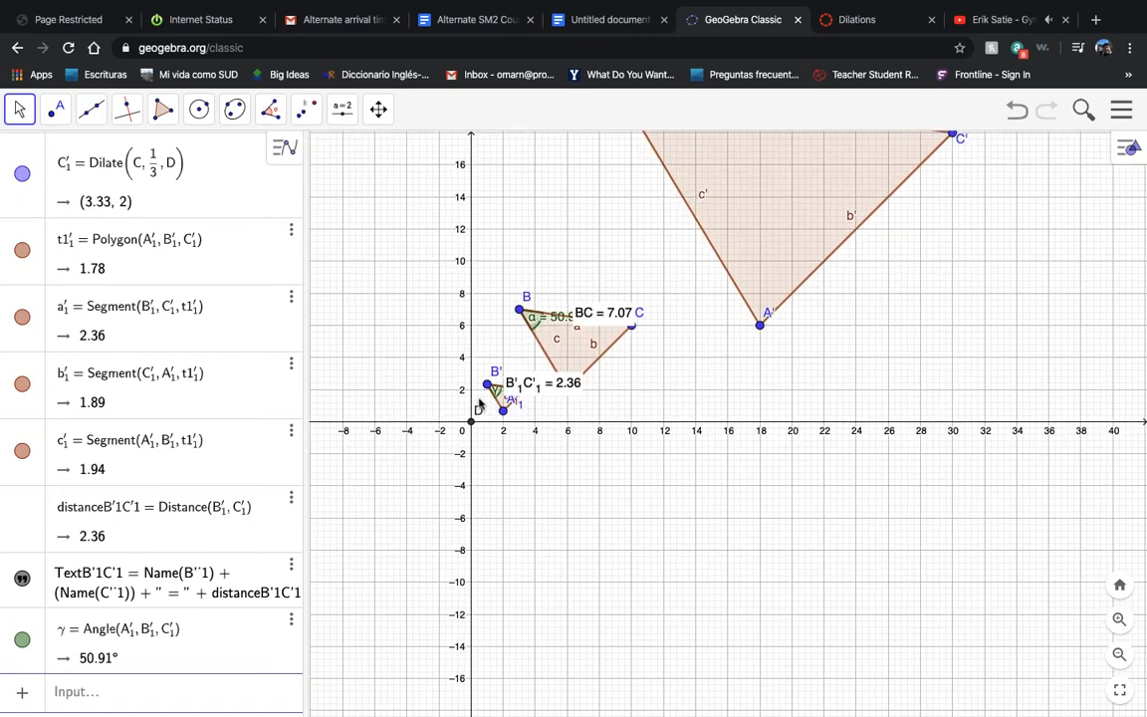
{"action": "left_click", "coordinate": [19, 109]}
{"action": "left_click", "coordinate": [29, 156]}
{"action": "left_click_drag", "start_coordinate": [554, 226], "coordinate": [610, 425]}
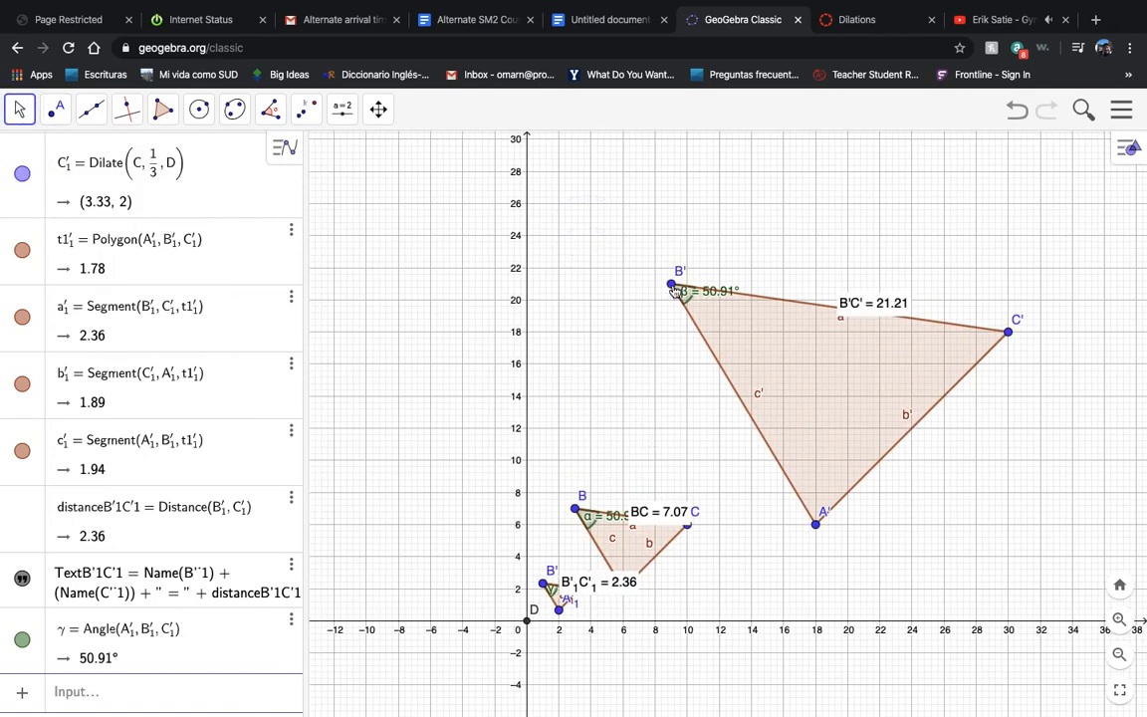
- Select vertex B' of the enlarged triangle and look up its coordinates among the listed dilation definitions
{"action": "left_click", "coordinate": [672, 285]}
{"action": "scroll", "coordinate": [62, 420], "scroll_direction": "up", "scroll_amount": 5}
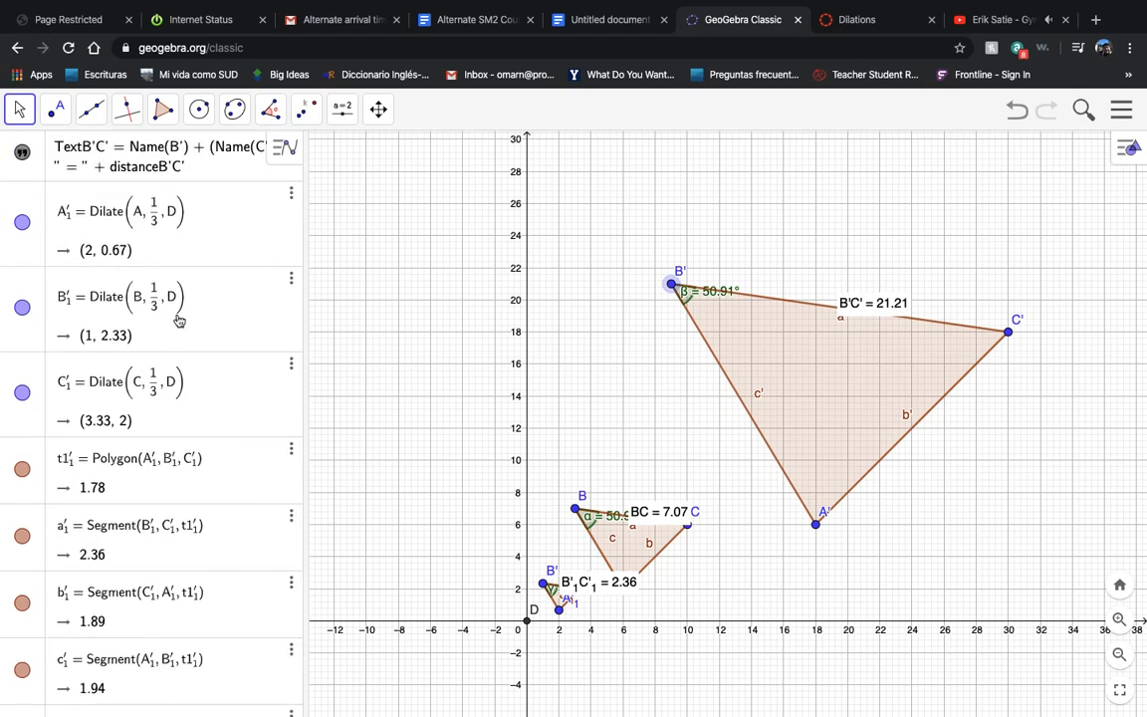
{"action": "scroll", "coordinate": [178, 318], "scroll_direction": "up", "scroll_amount": 3}
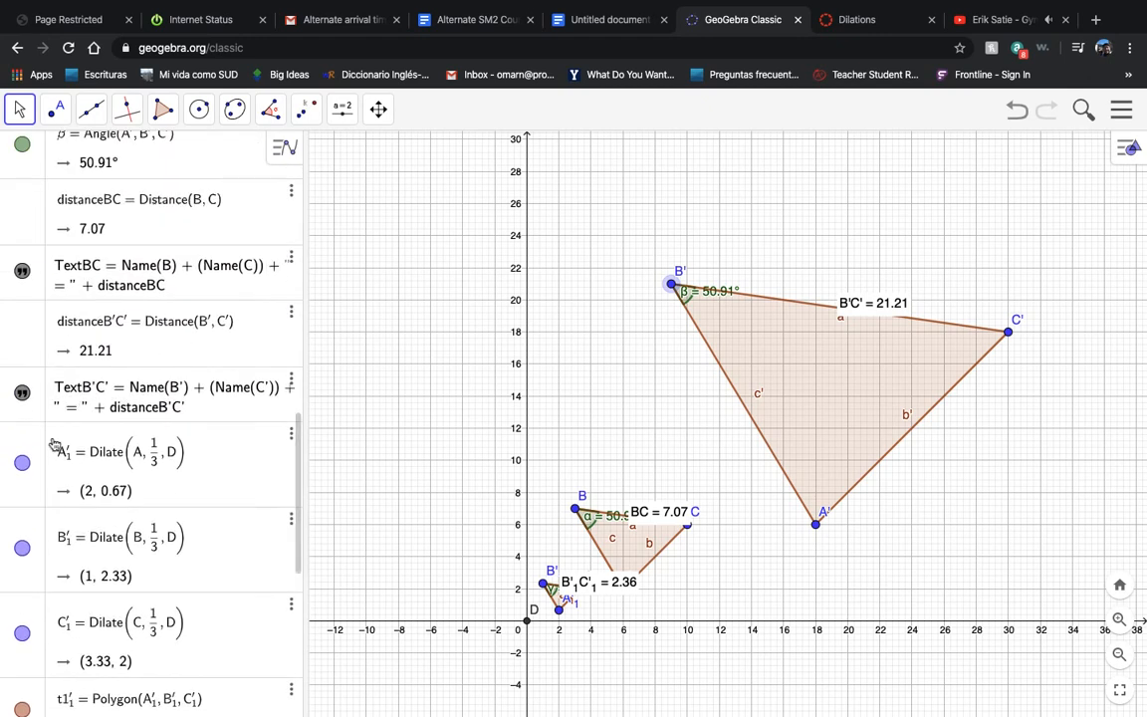
{"action": "scroll", "coordinate": [146, 341], "scroll_direction": "up", "scroll_amount": 5}
{"action": "scroll", "coordinate": [145, 340], "scroll_direction": "up", "scroll_amount": 5}
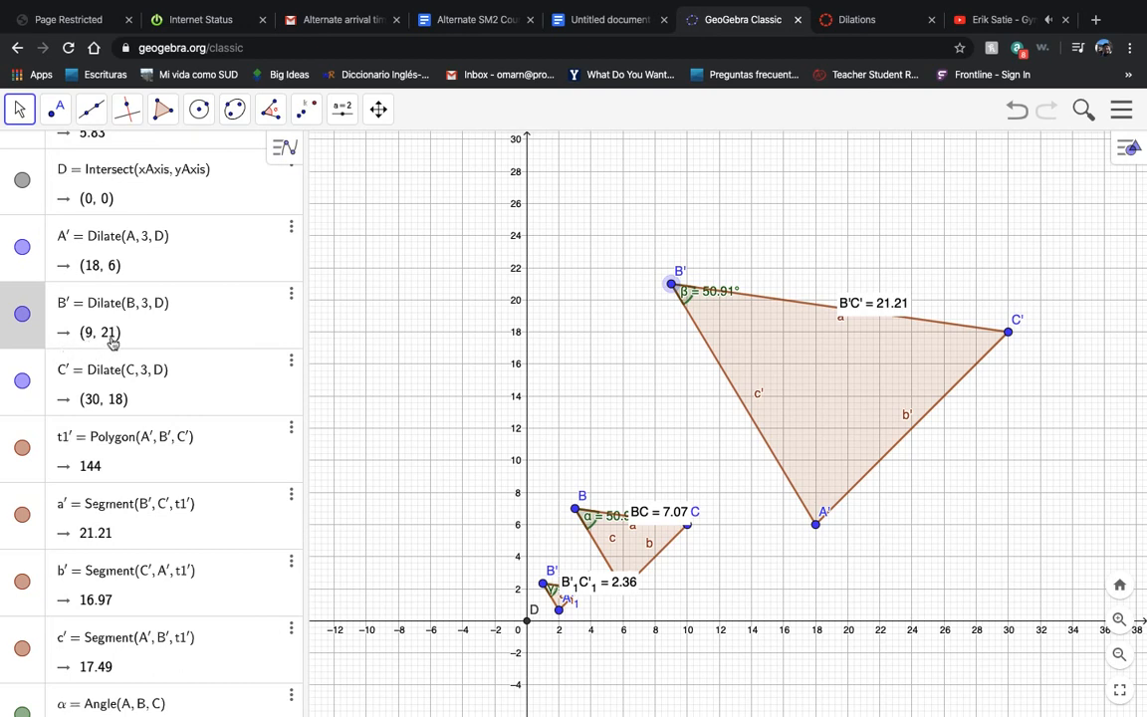
- Draw a line from point D at the origin through vertex B' of the enlarged triangle
{"action": "left_click", "coordinate": [90, 109]}
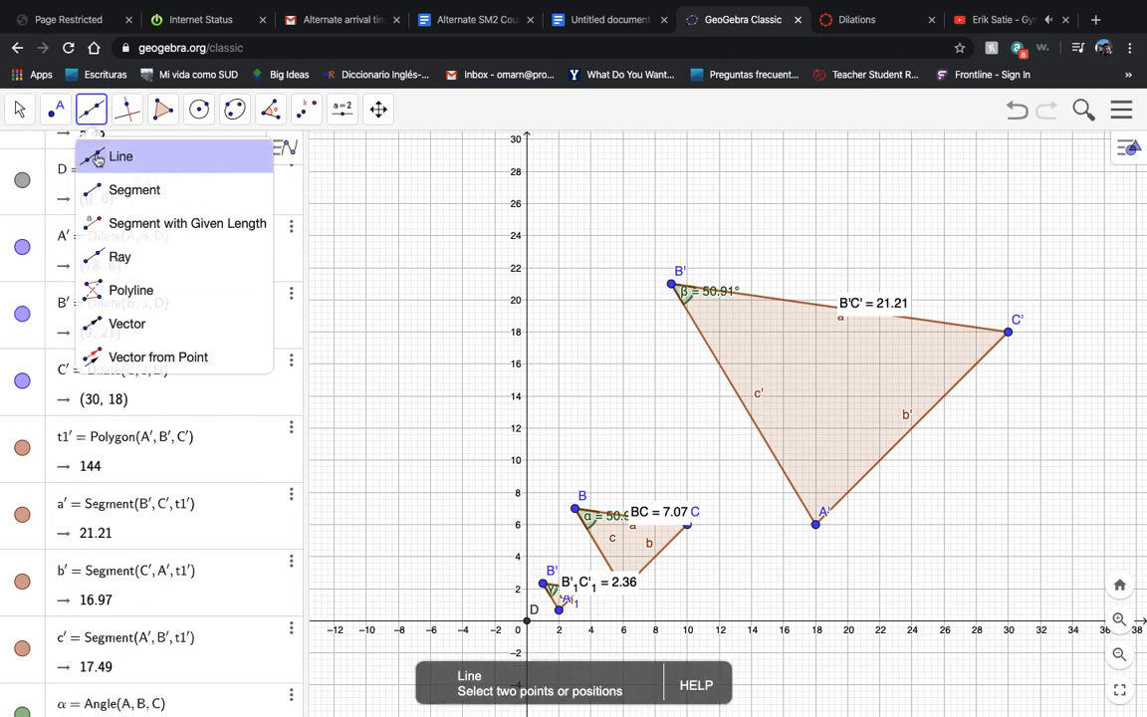
{"action": "left_click", "coordinate": [98, 159]}
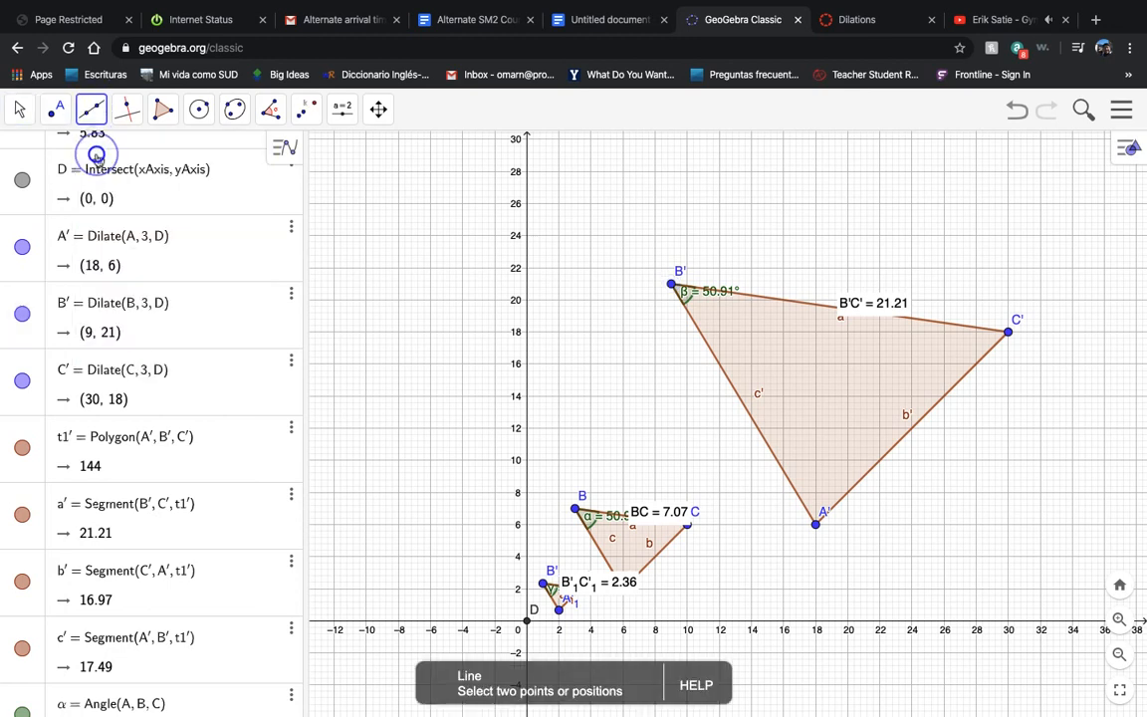
{"action": "left_click", "coordinate": [528, 622]}
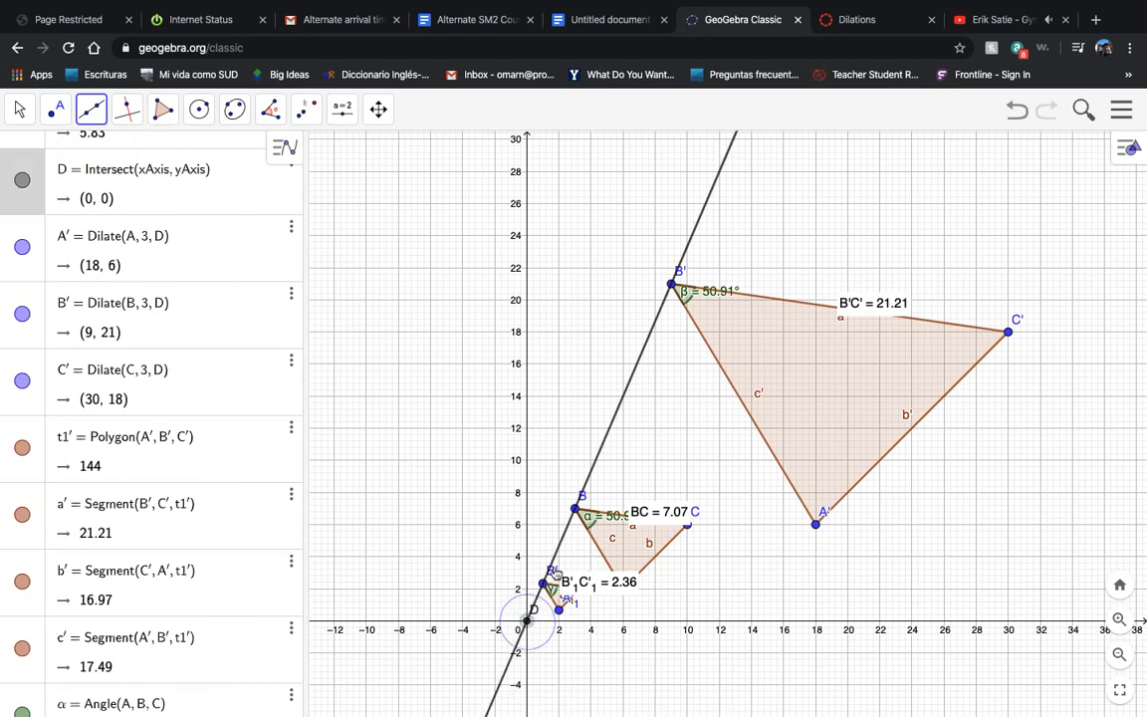
{"action": "left_click", "coordinate": [672, 283]}
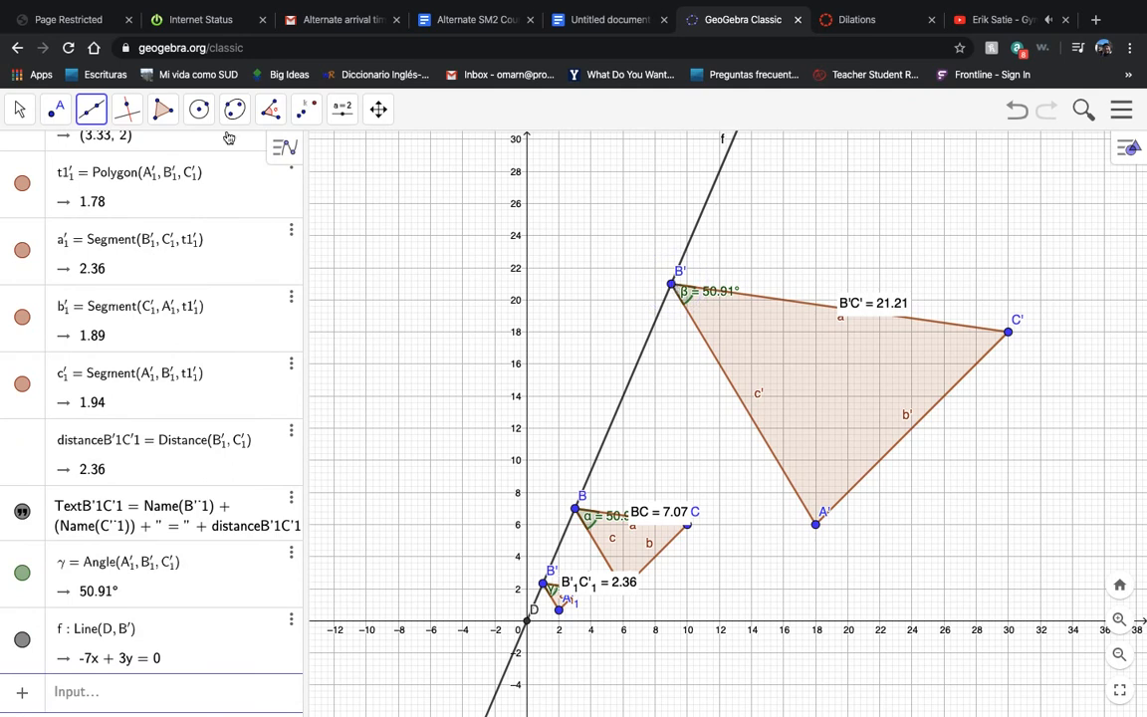
- Draw two more lines from point D at the origin, one through A' and one through C'
{"action": "left_click", "coordinate": [91, 108]}
{"action": "left_click", "coordinate": [92, 159]}
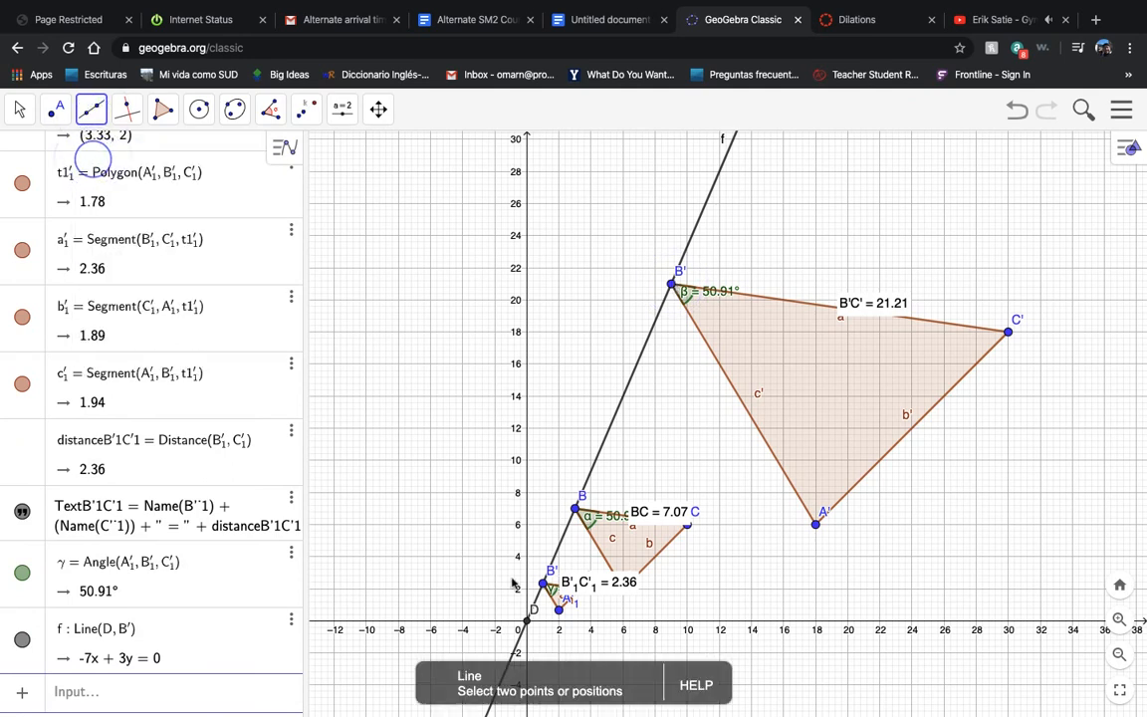
{"action": "left_click", "coordinate": [526, 619]}
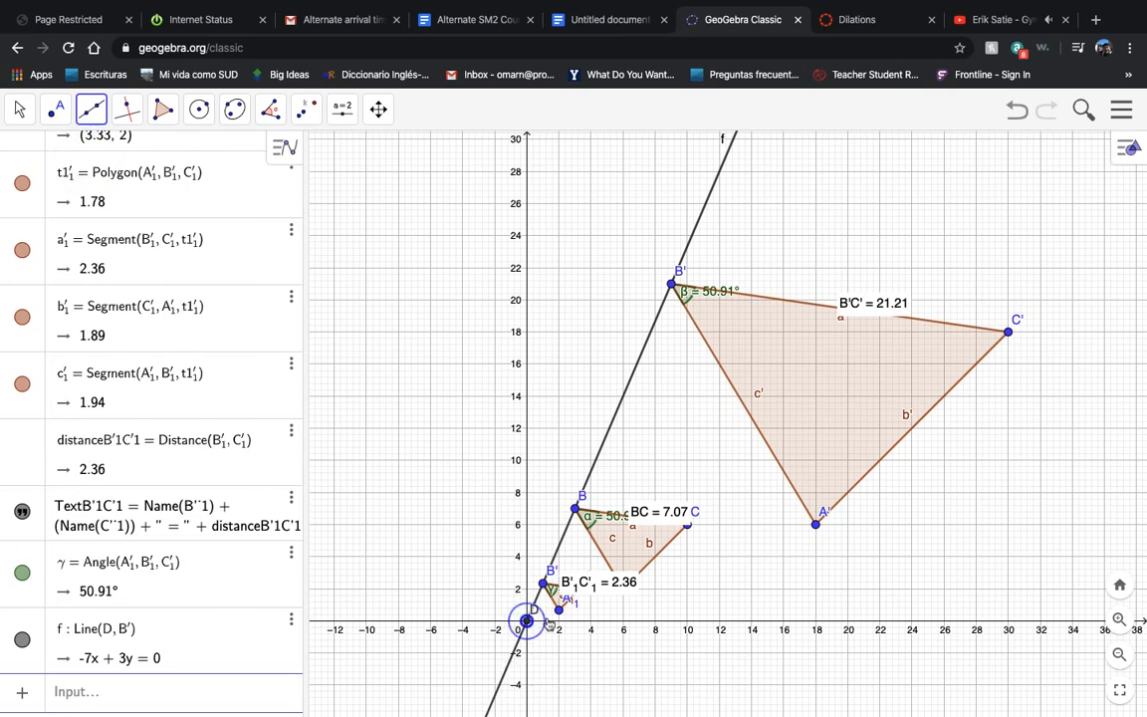
{"action": "left_click", "coordinate": [817, 524]}
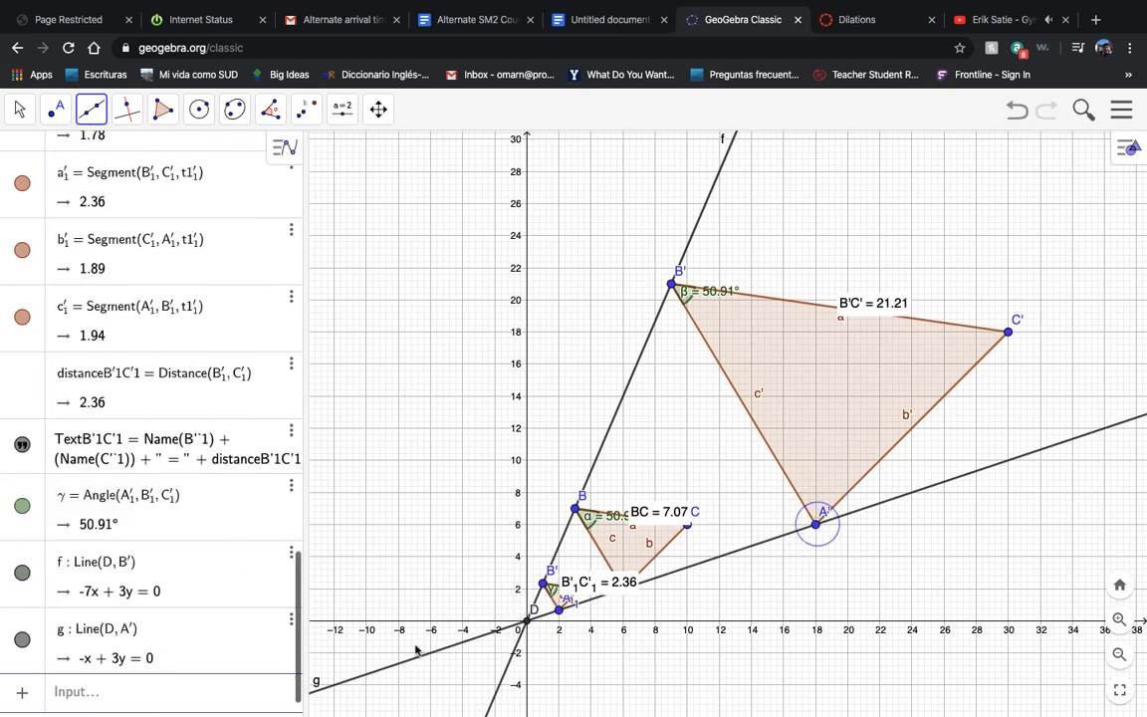
{"action": "left_click", "coordinate": [527, 621]}
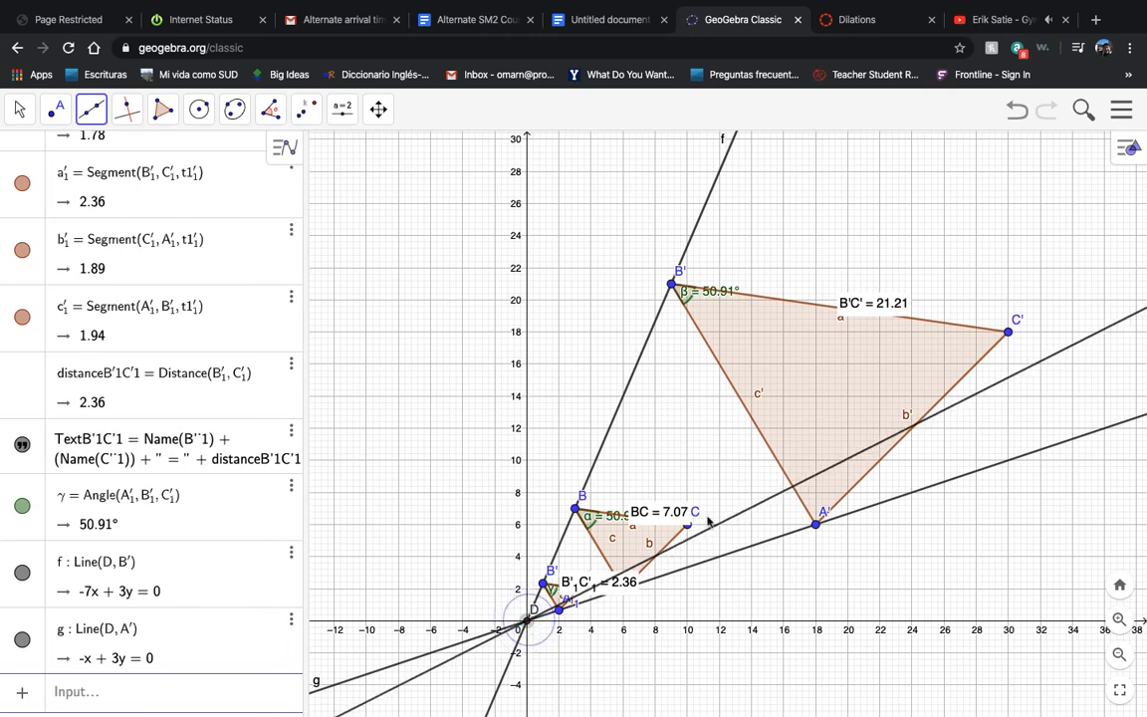
{"action": "left_click", "coordinate": [1010, 332]}
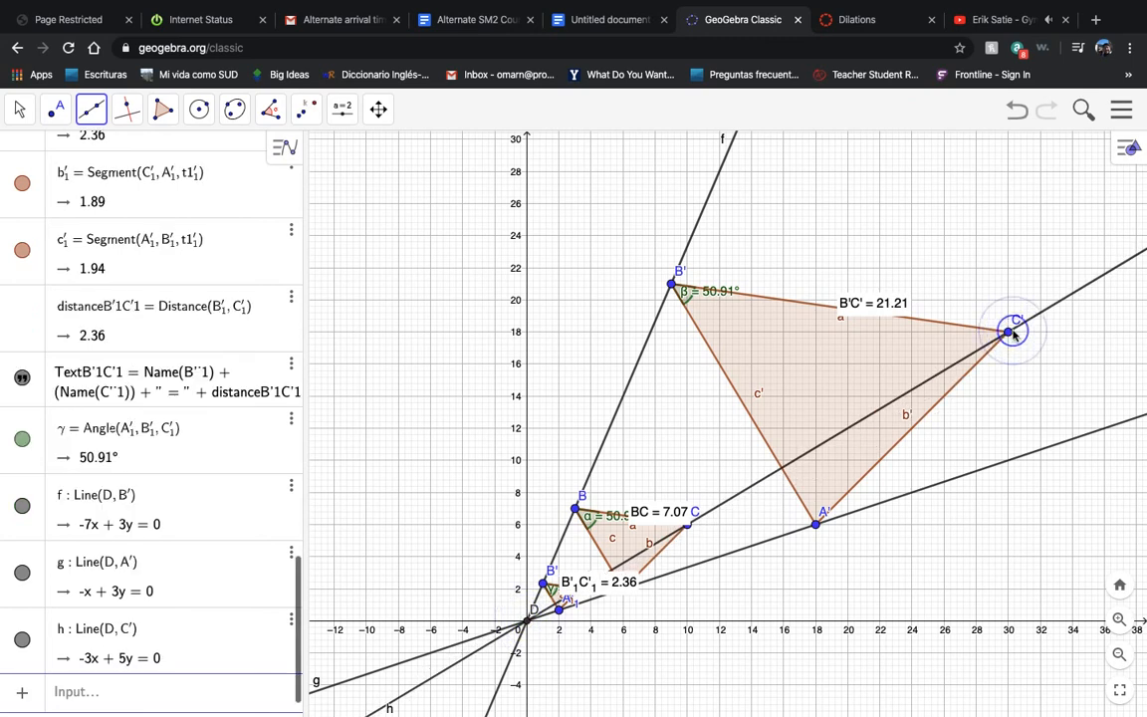